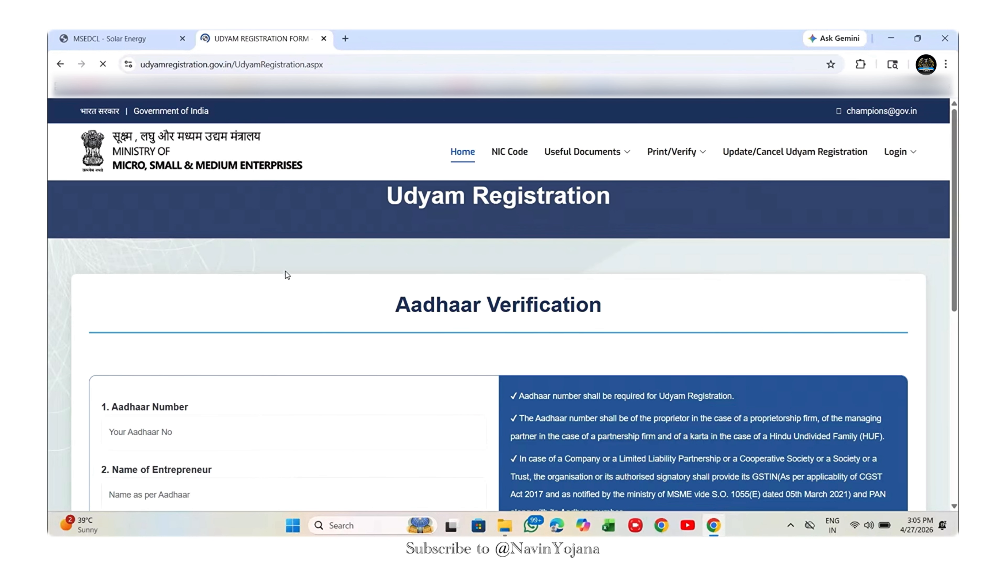
Enter the applicant's Aadhaar number and request a one-time password for it
scroll(177, 365, down, 2)
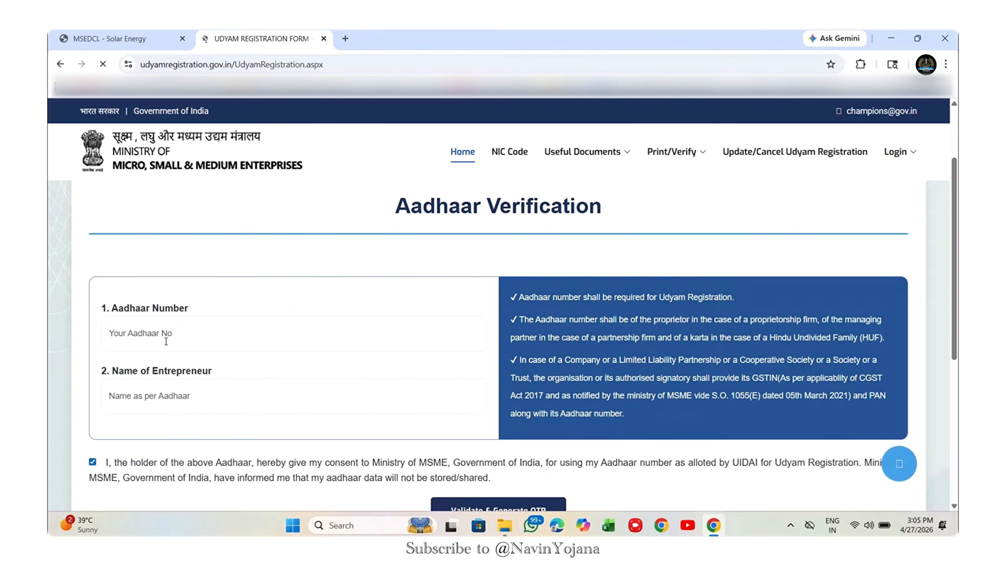
scroll(177, 371, down, 2)
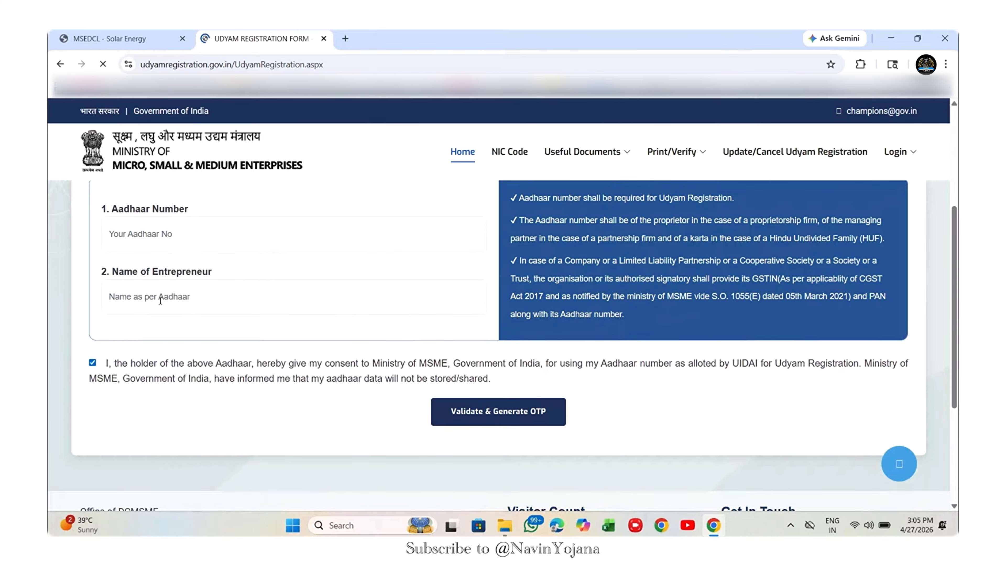
scroll(171, 311, up, 2)
scroll(170, 312, down, 2)
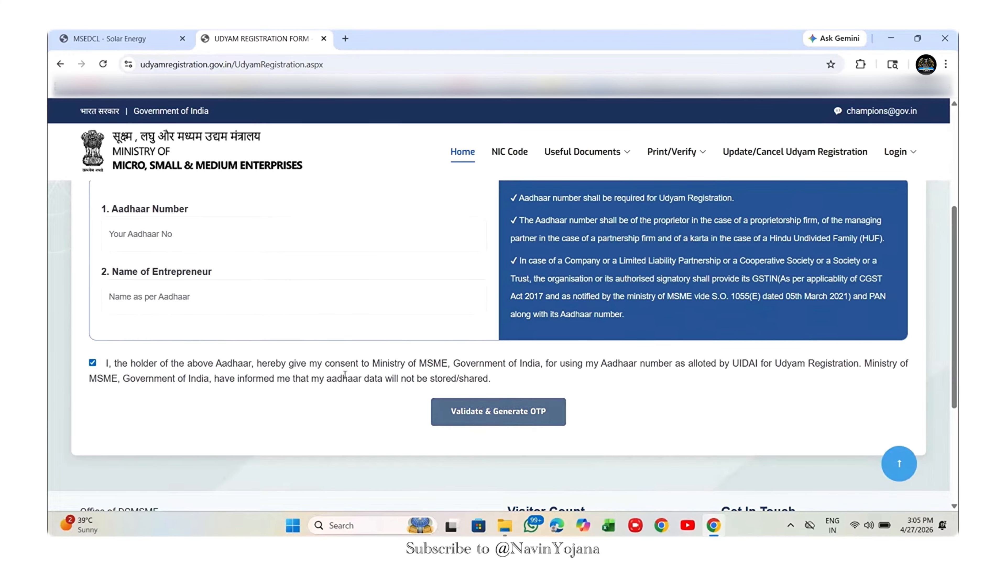
click(175, 238)
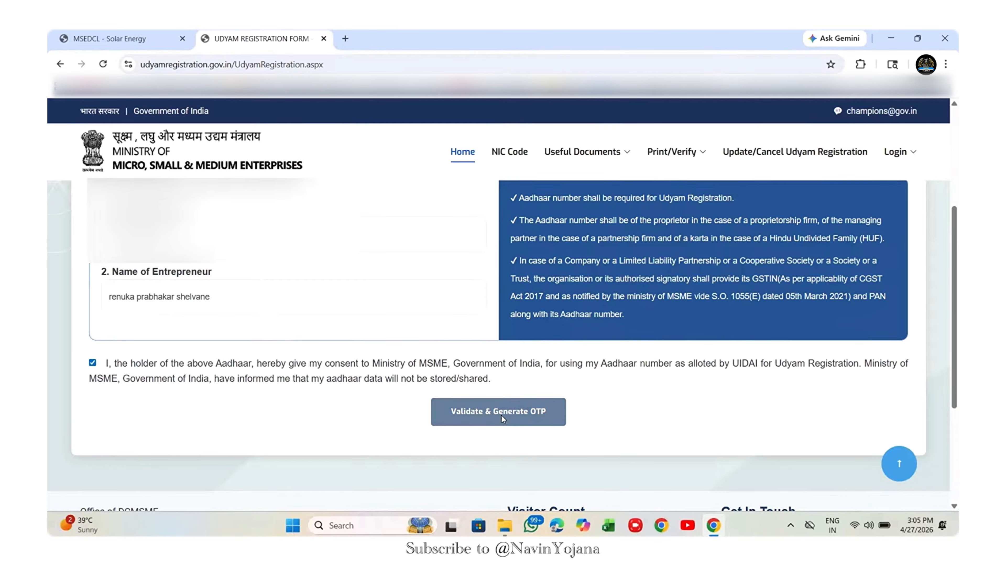
click(501, 416)
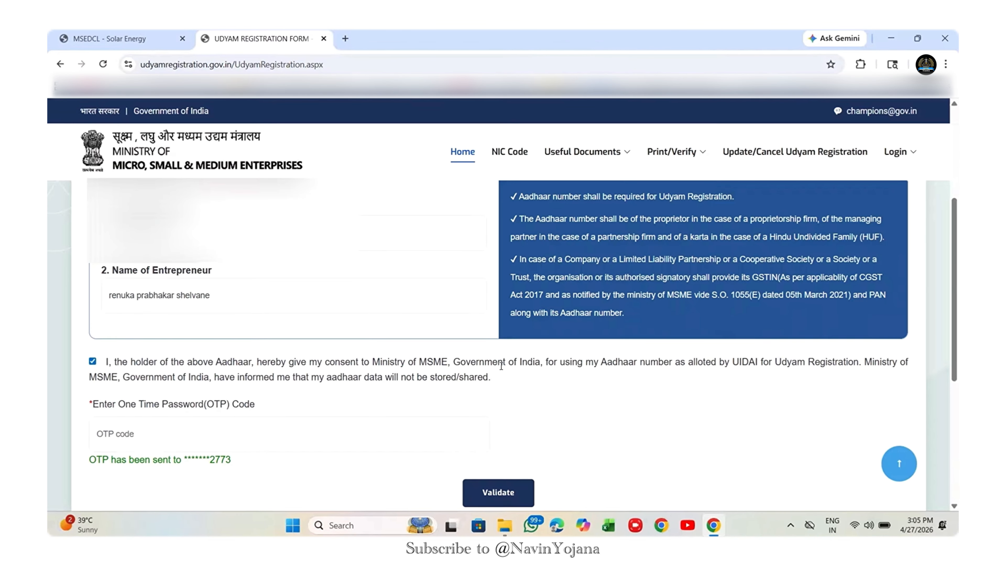
Submit the received OTP to verify the Aadhaar
scroll(501, 369, down, 5)
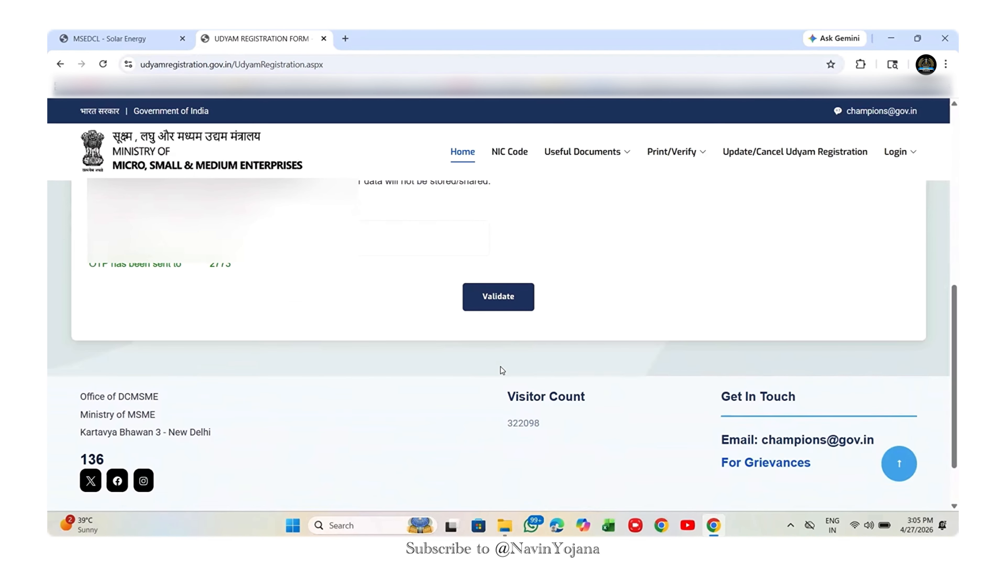
scroll(502, 370, up, 2)
scroll(502, 371, down, 2)
click(512, 300)
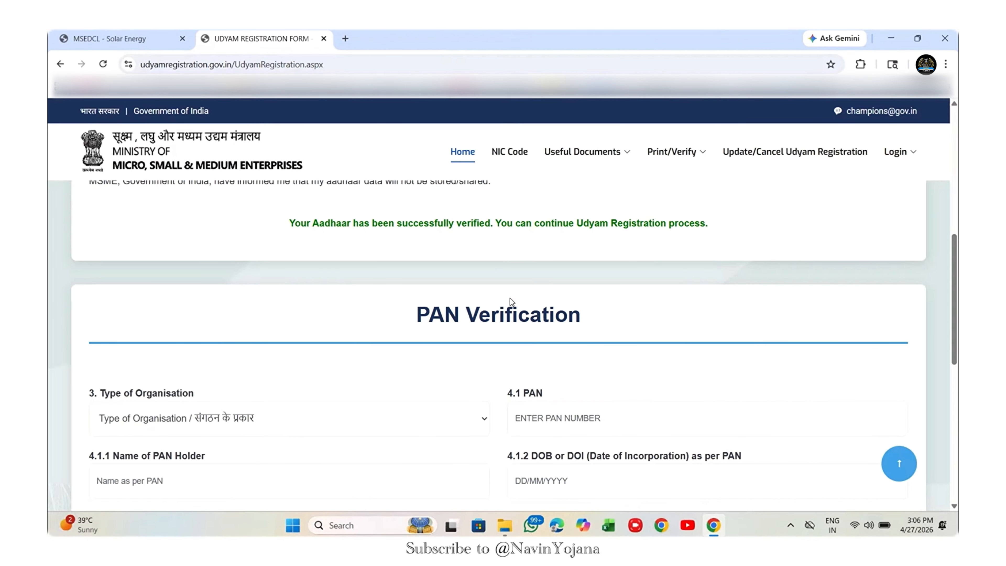
scroll(325, 369, down, 2)
Choose '1. Proprietary' as organisation type, enter and validate the PAN with consent, then continue
click(165, 321)
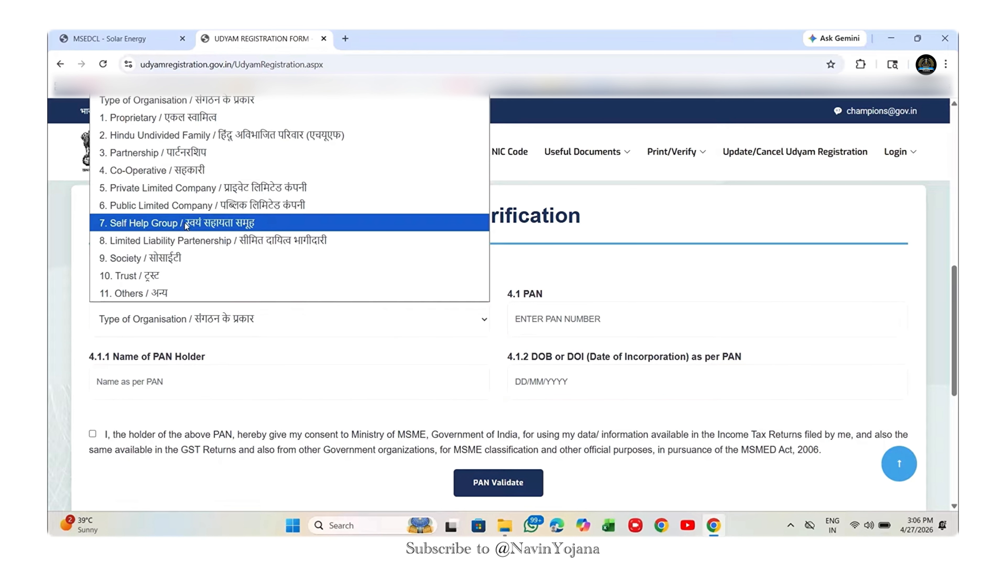
click(160, 117)
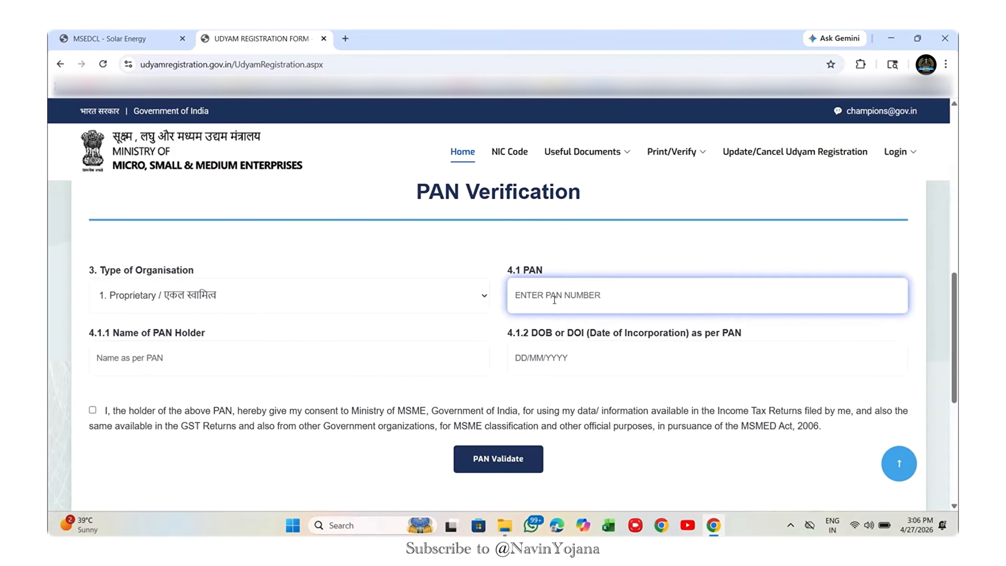
click(562, 290)
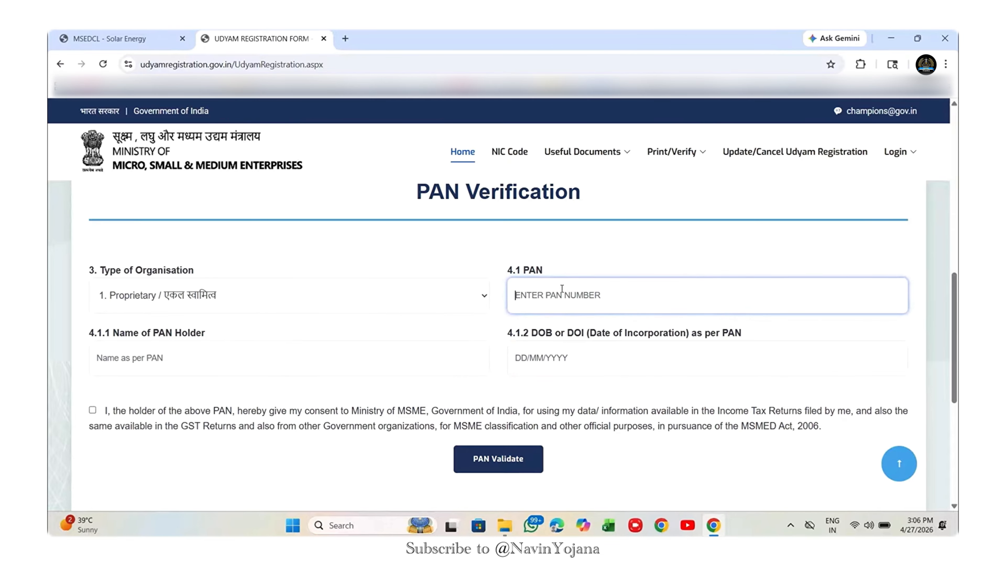
text(HG)
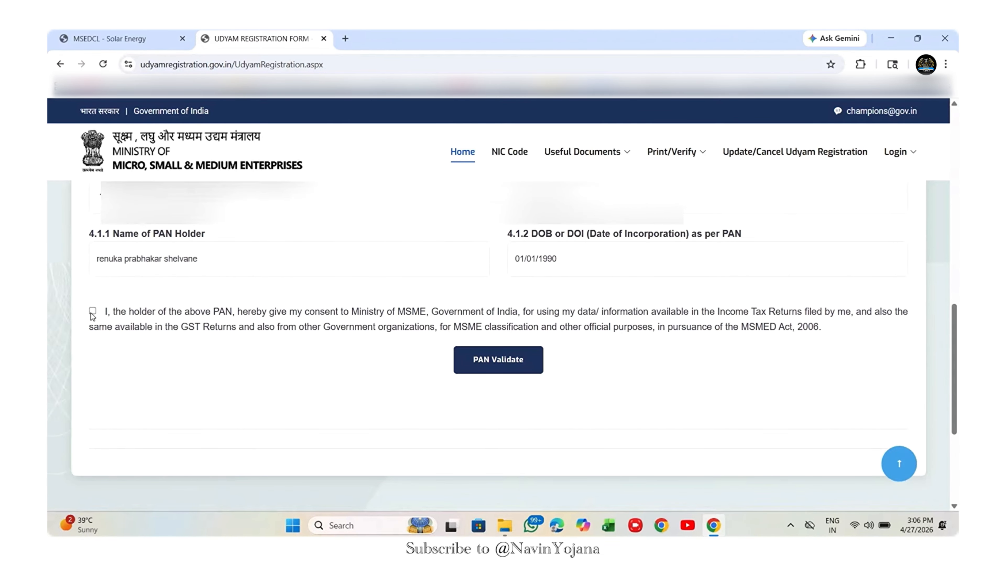
click(93, 311)
scroll(135, 324, down, 2)
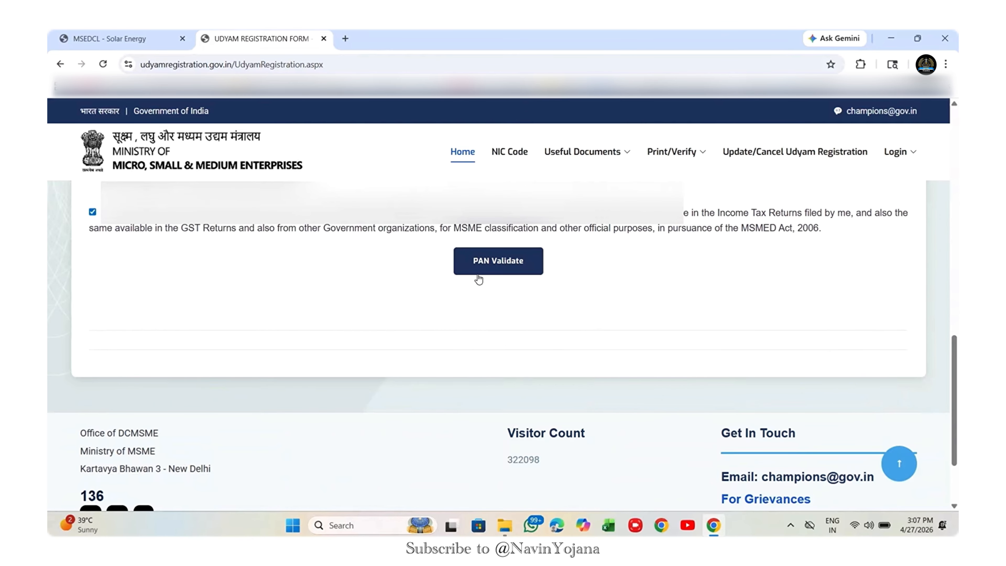
click(495, 271)
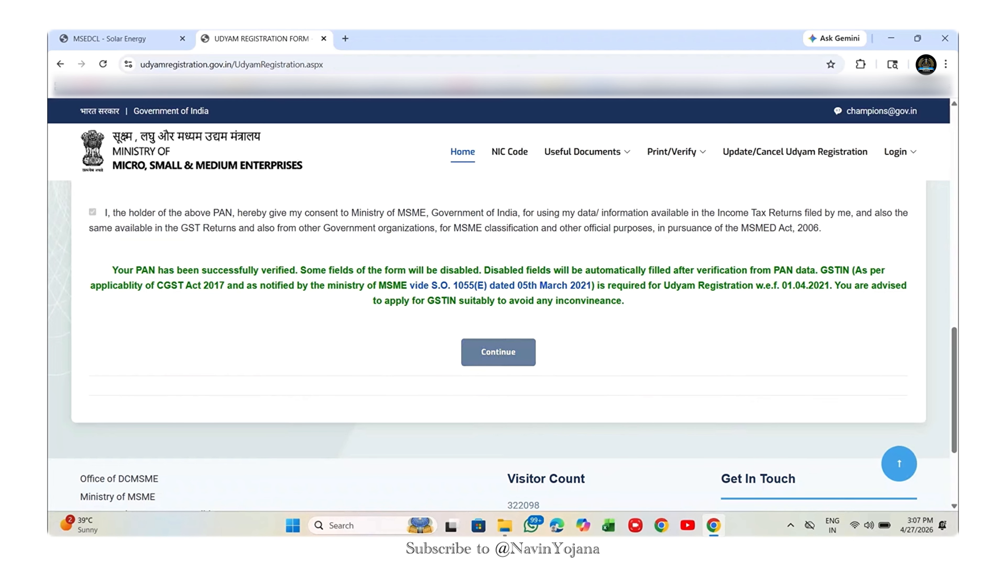
click(495, 354)
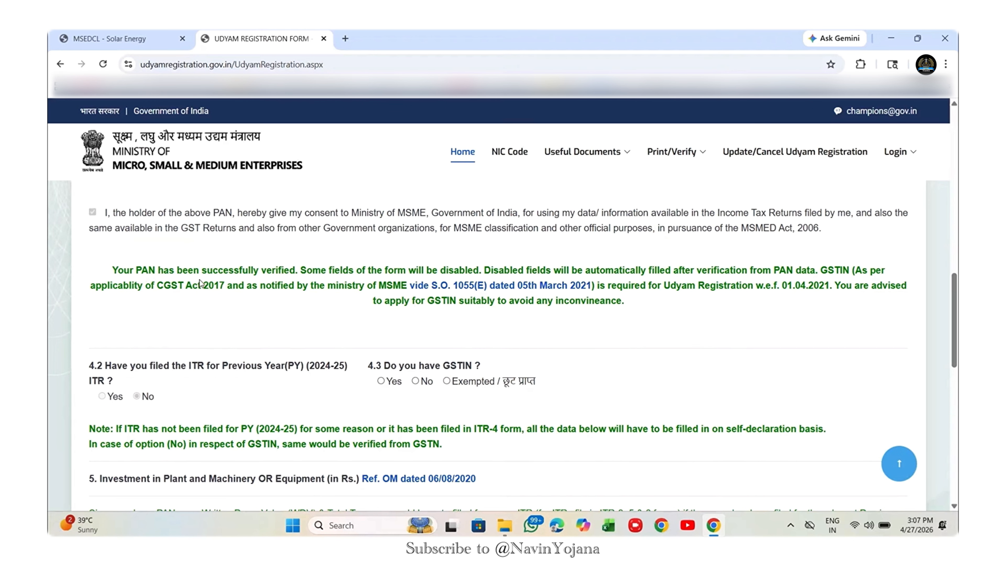
Enter 100000 as the Written Down Value of investment
scroll(157, 389, down, 1)
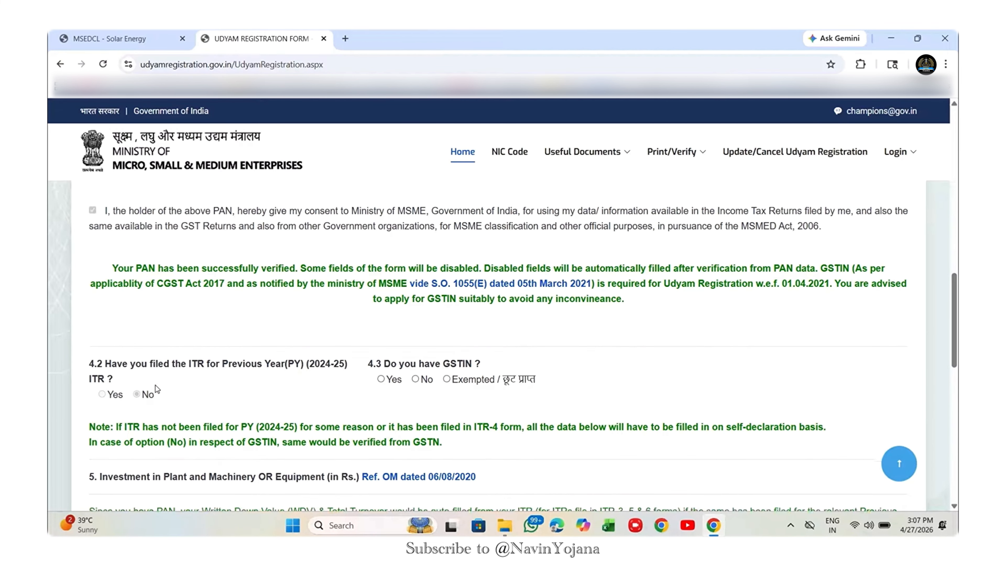
scroll(158, 389, down, 2)
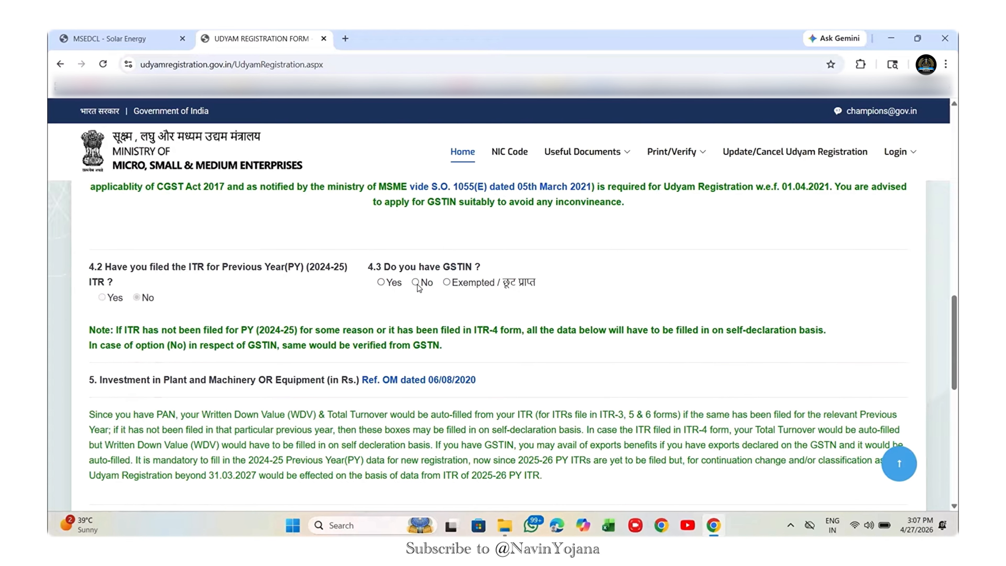
scroll(421, 286, down, 3)
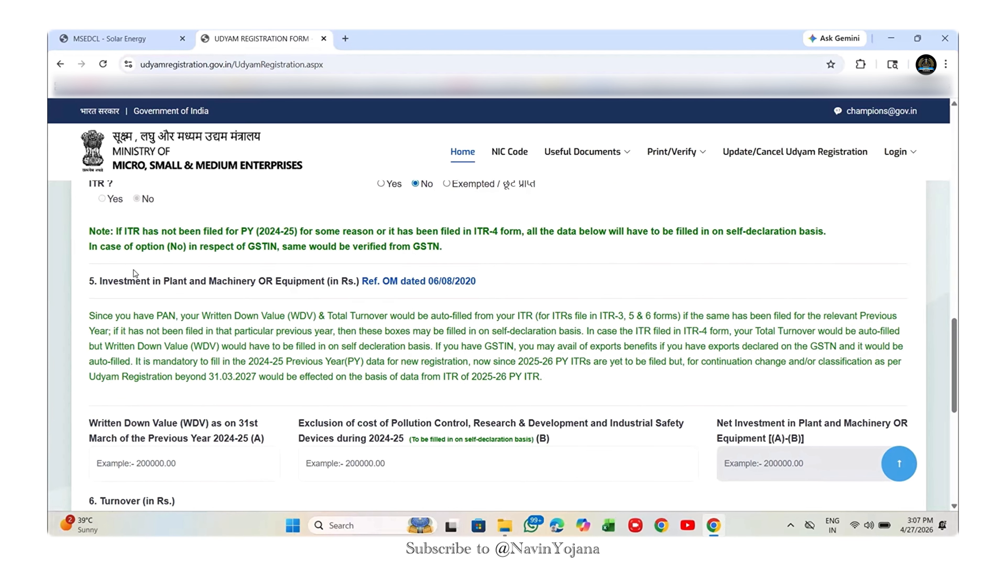
scroll(283, 280, down, 3)
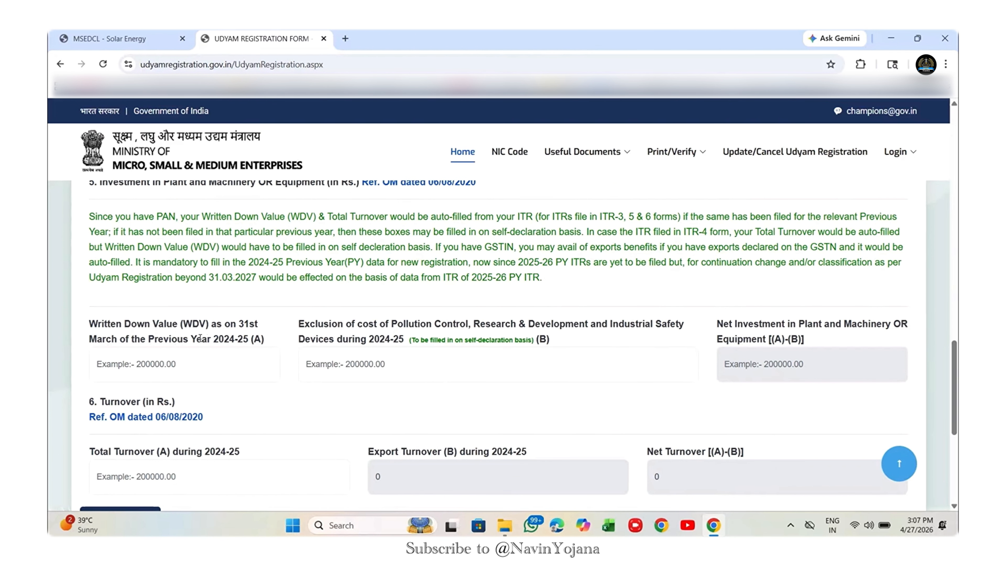
drag(98, 326, 219, 327)
click(243, 340)
drag(268, 344, 88, 330)
click(134, 334)
click(115, 364)
text(10000)
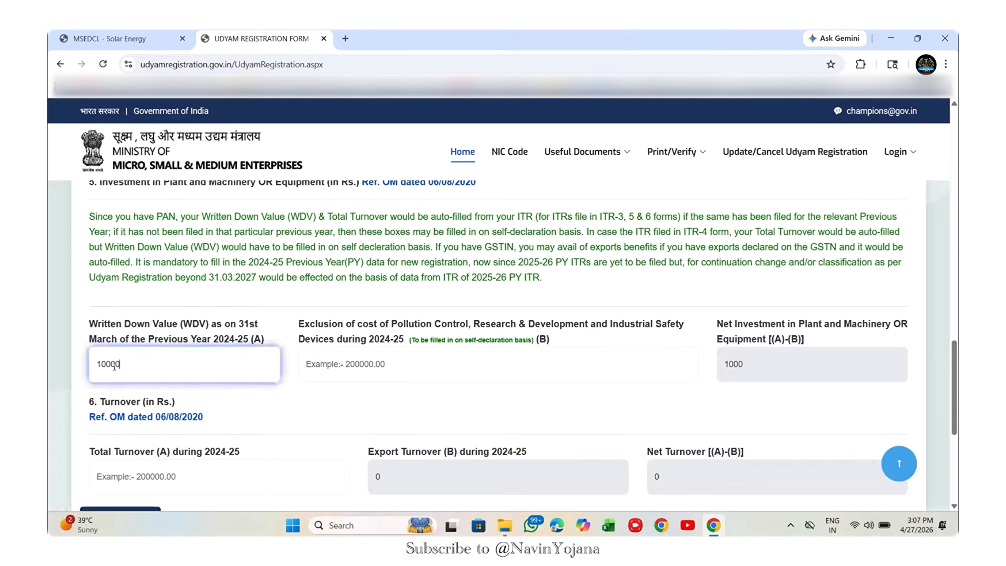
text(0)
click(310, 411)
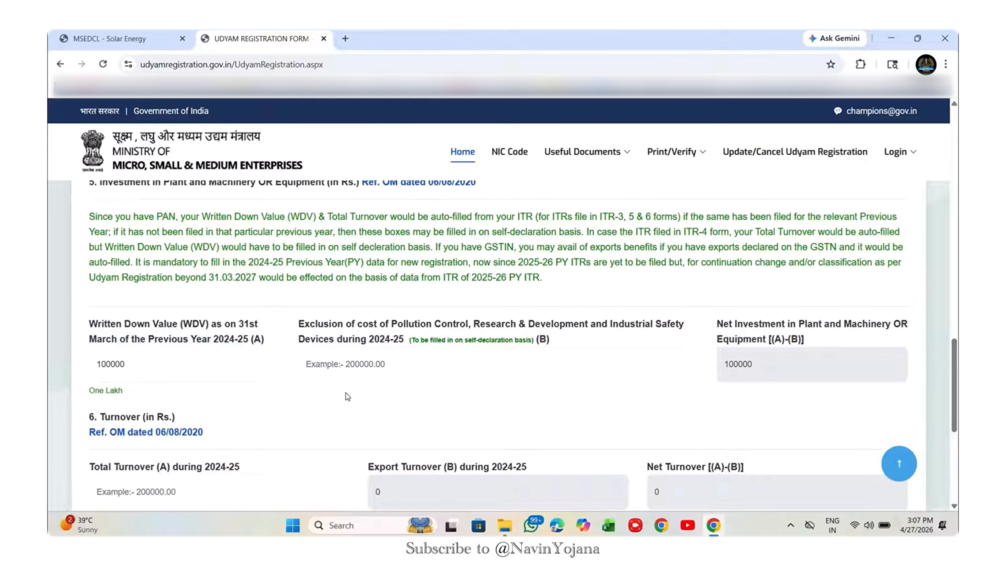
Enter 20000 as Exclusion (B) and 200000 as total turnover
click(362, 371)
text(20000)
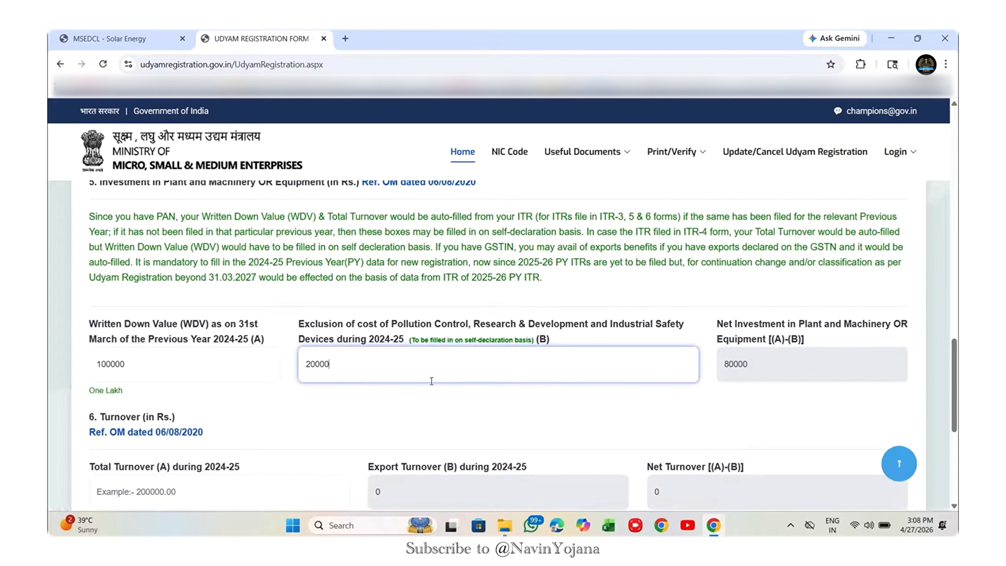
click(491, 408)
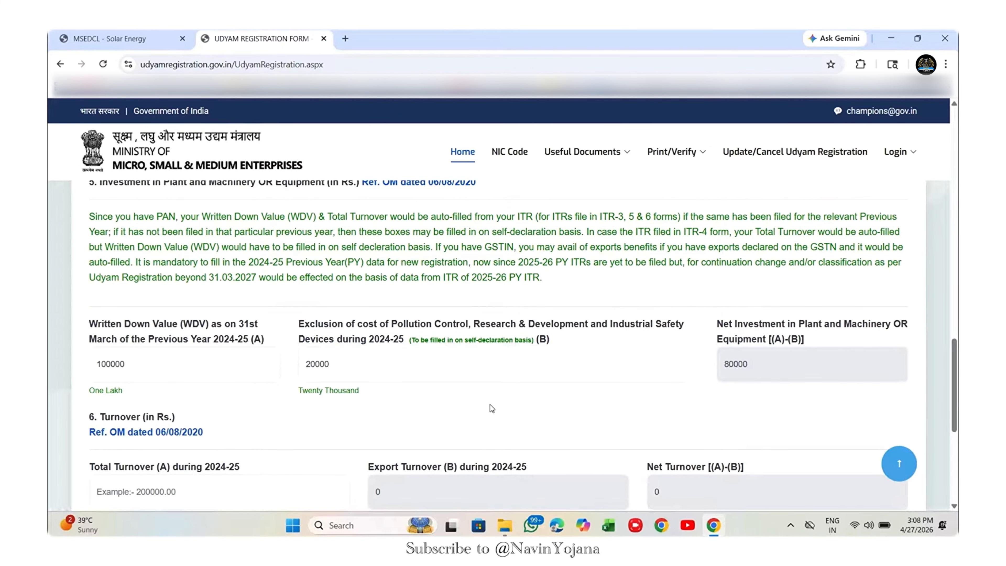
scroll(493, 407, down, 2)
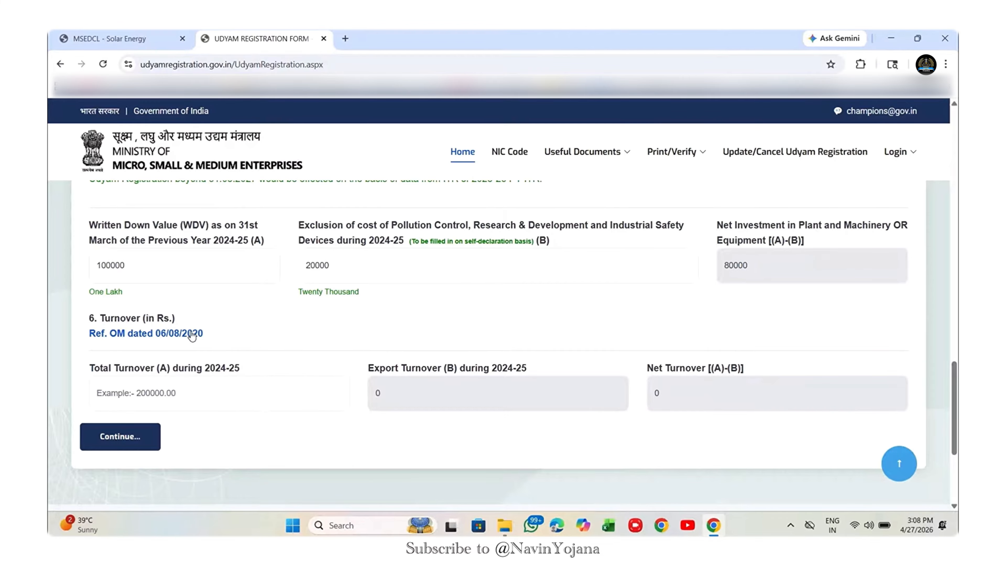
click(119, 392)
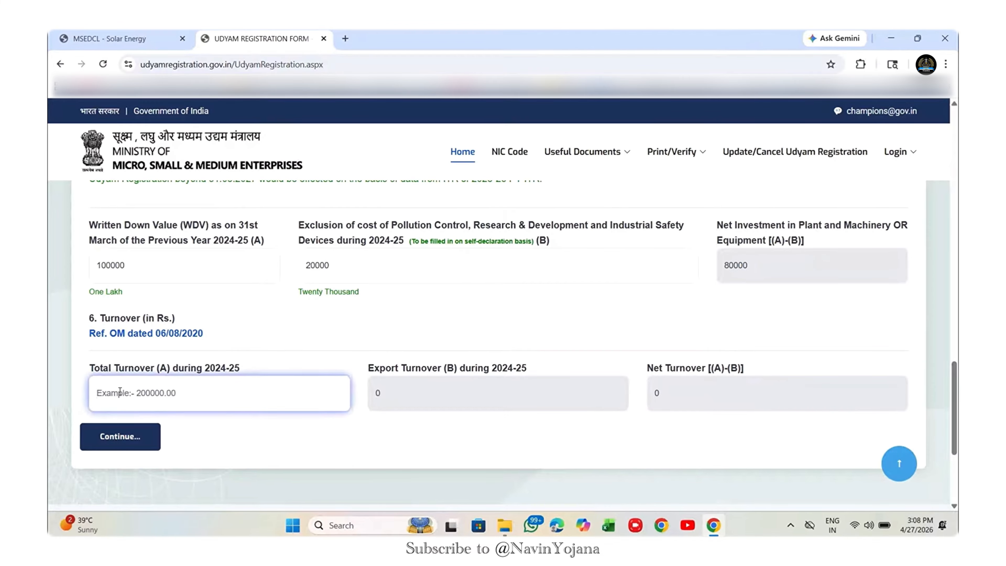
text(200000)
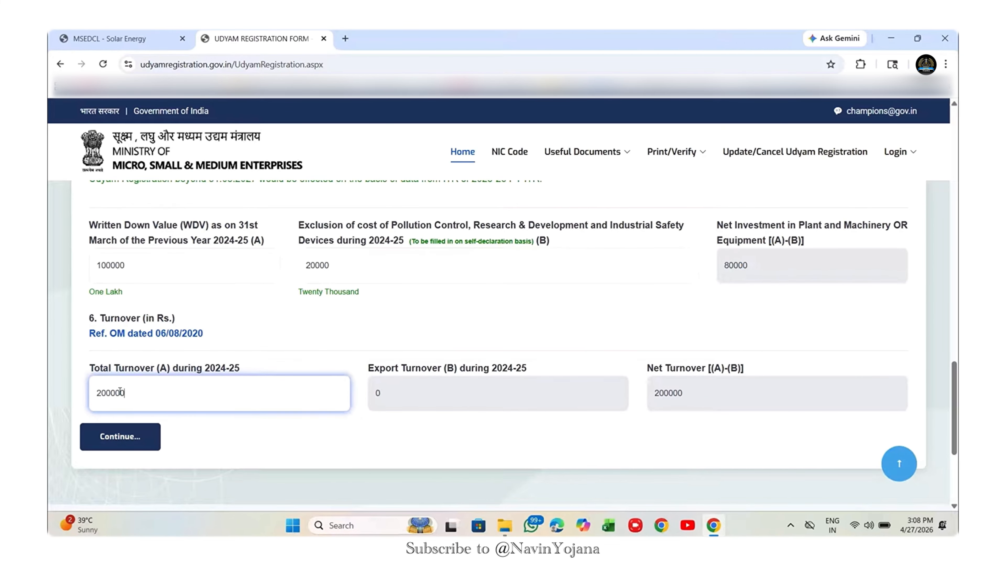
click(224, 435)
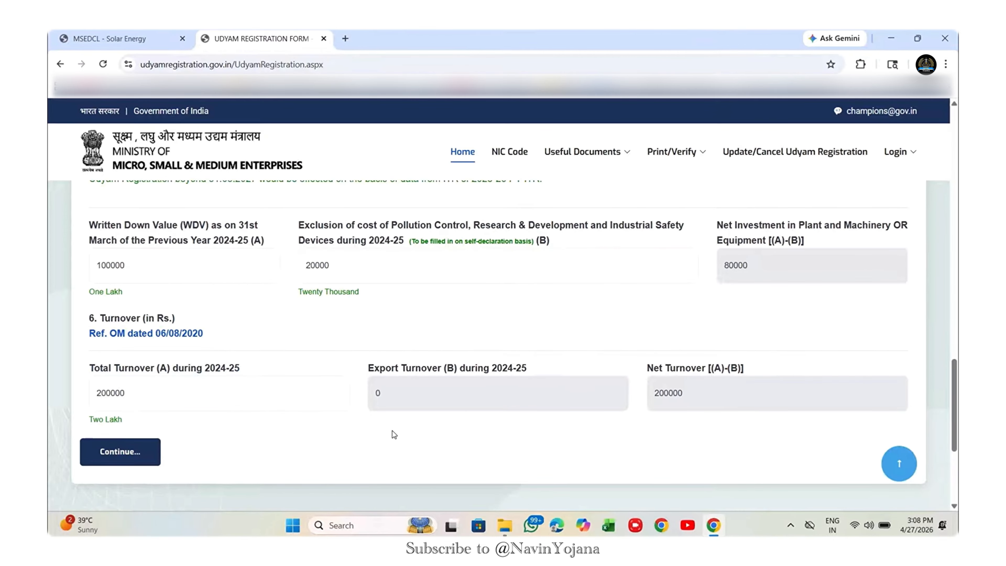
Submit the investment and turnover figures and set the gender in Basic Details to Others
click(115, 455)
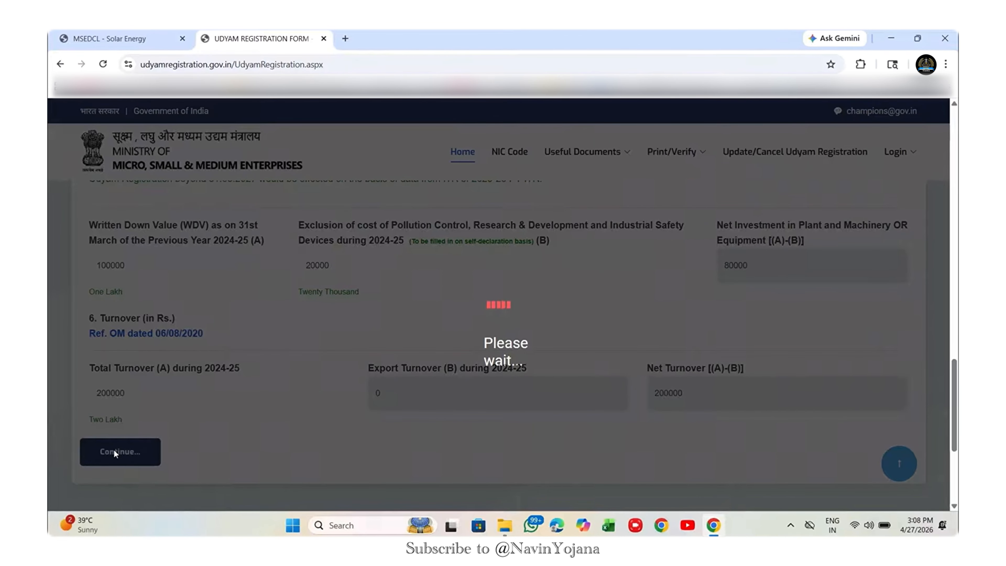
scroll(116, 453, down, 7)
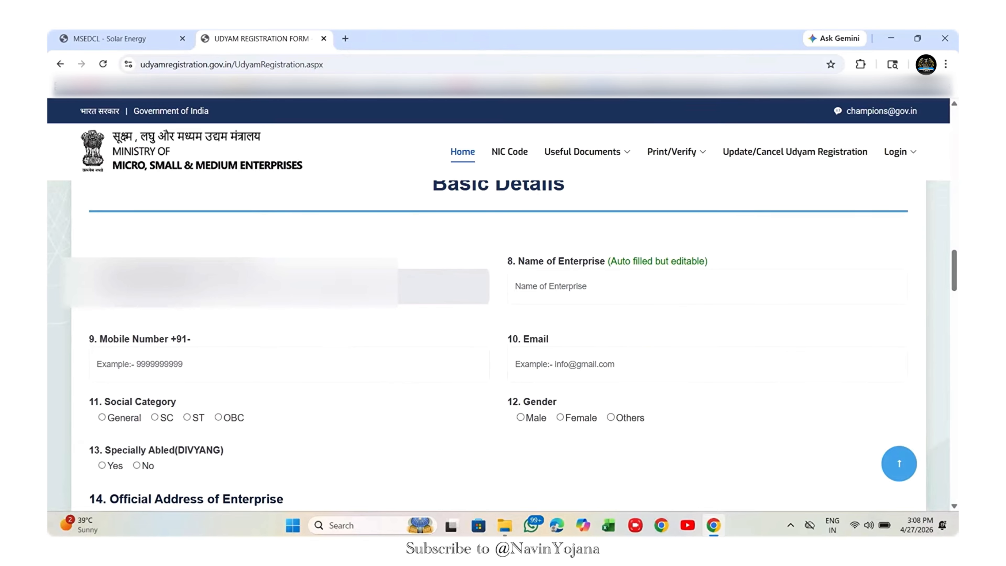
scroll(554, 293, down, 2)
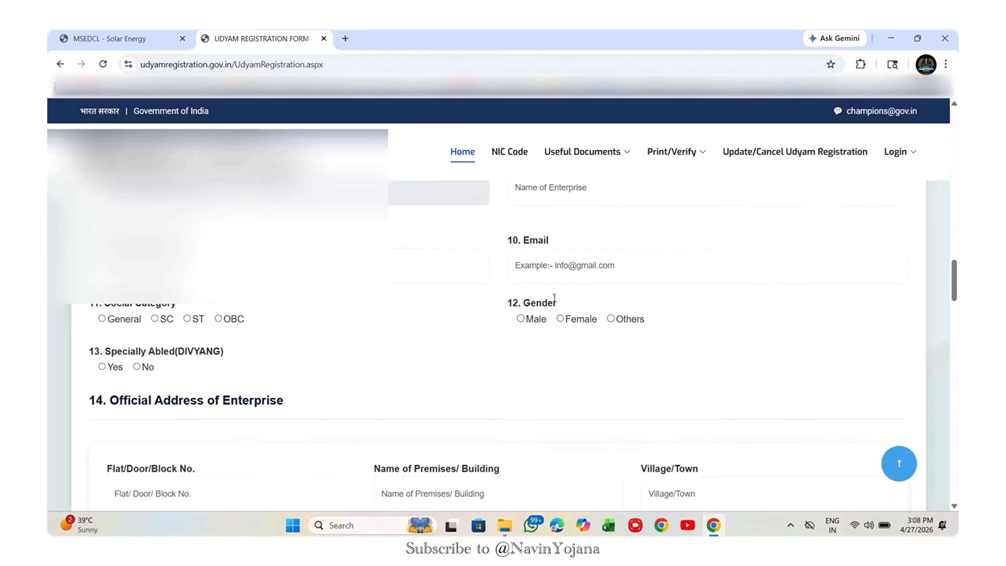
scroll(555, 298, up, 2)
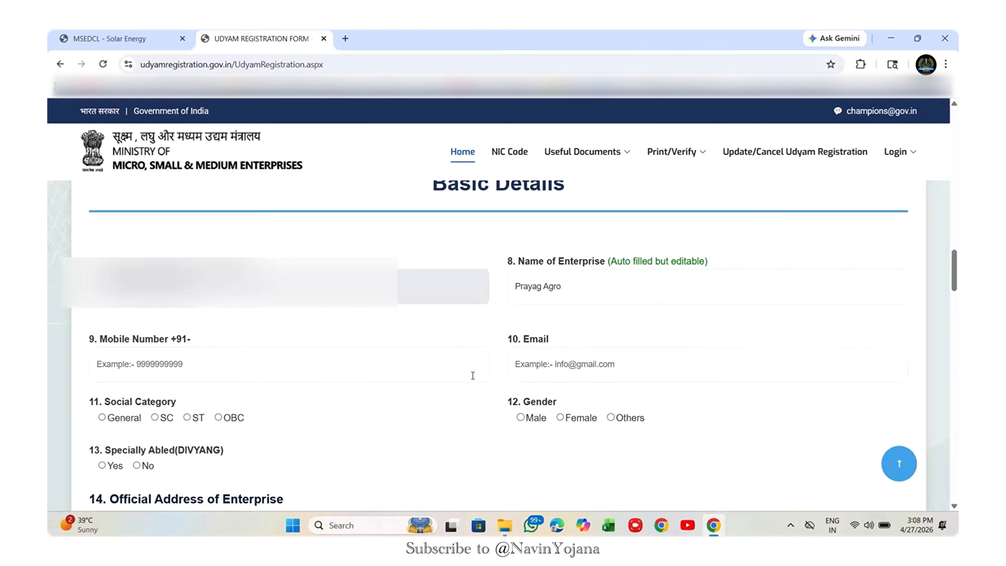
scroll(483, 366, down, 2)
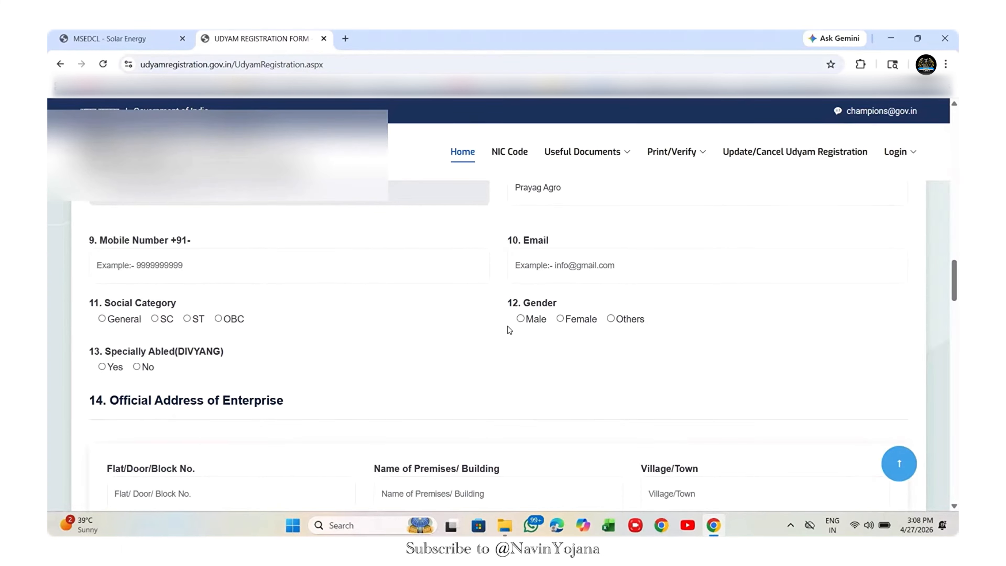
click(560, 320)
click(618, 320)
scroll(139, 373, down, 5)
click(146, 302)
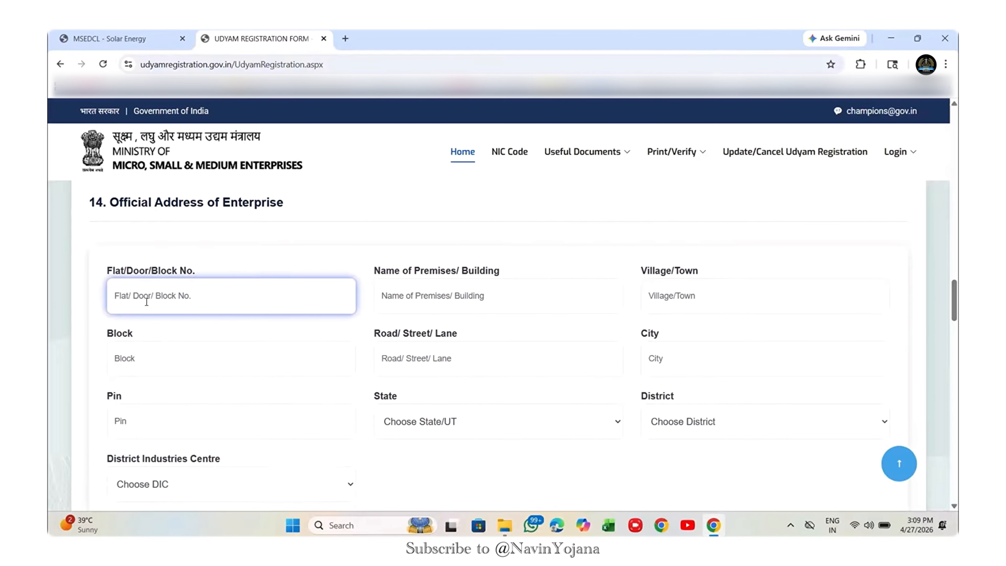
text(1)
click(393, 296)
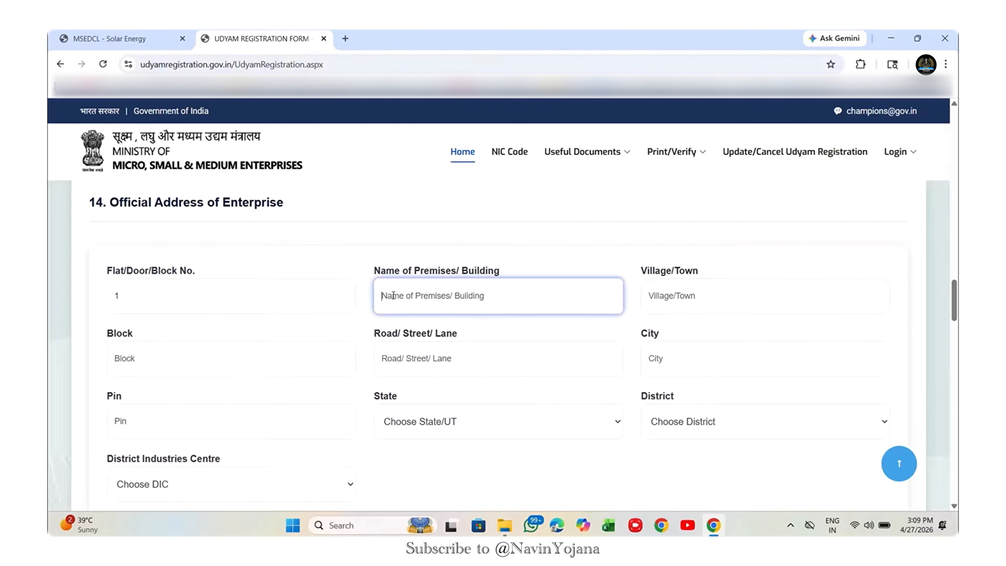
text(praya)
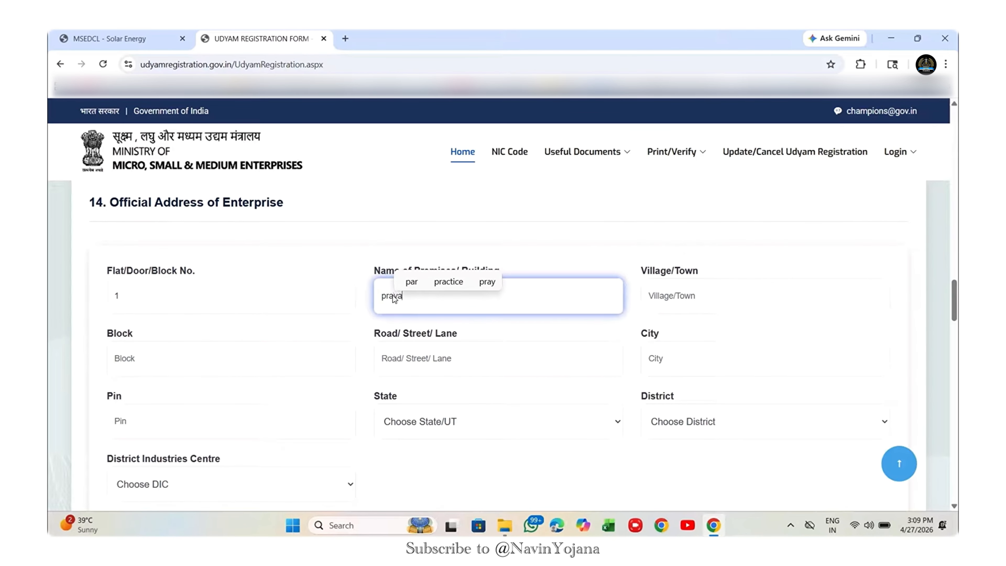
text(g agro)
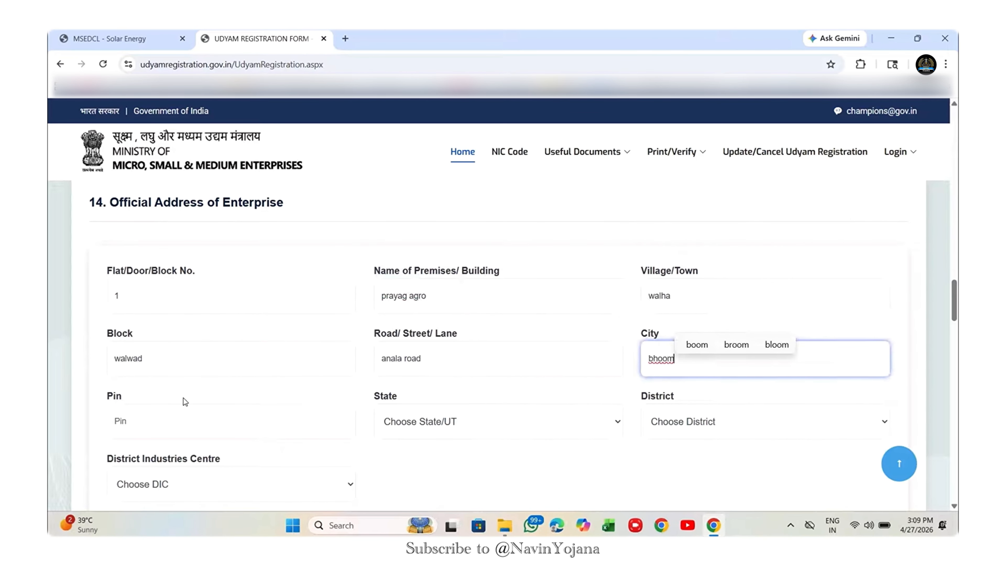
click(162, 417)
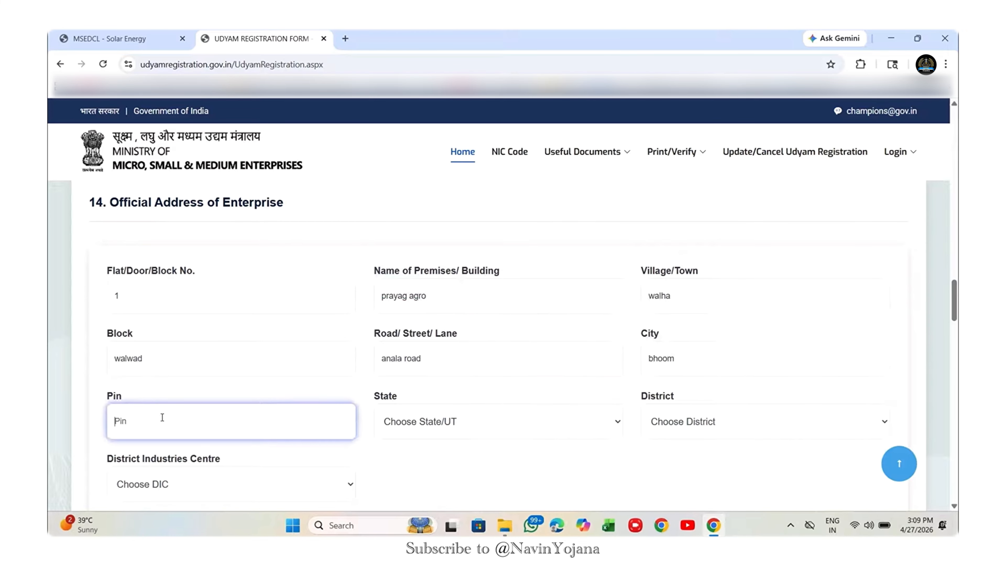
text(413504)
click(467, 454)
Set the official address state to Maharashtra and district to Osmanabad
scroll(480, 387, down, 5)
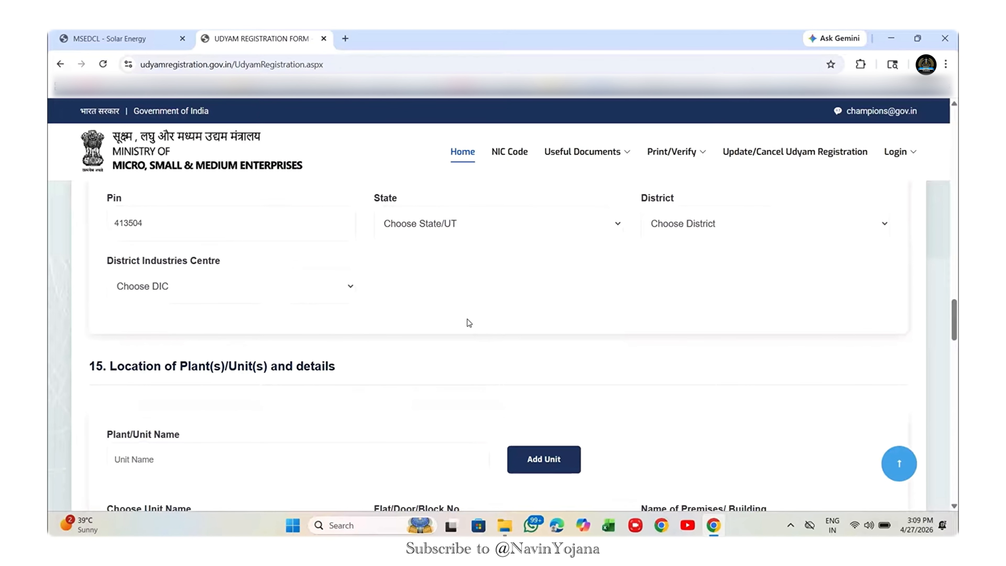
click(433, 232)
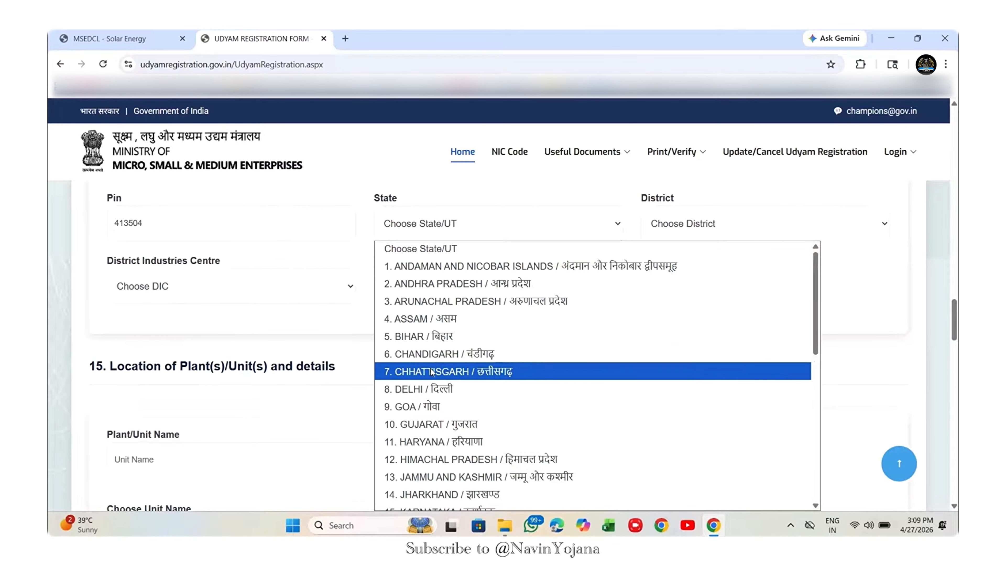
scroll(443, 371, down, 3)
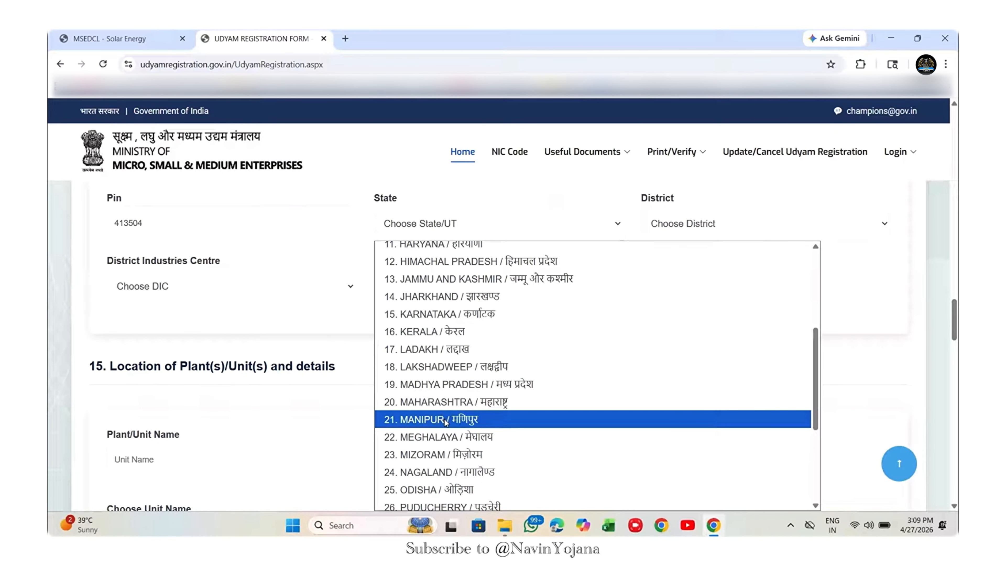
click(455, 401)
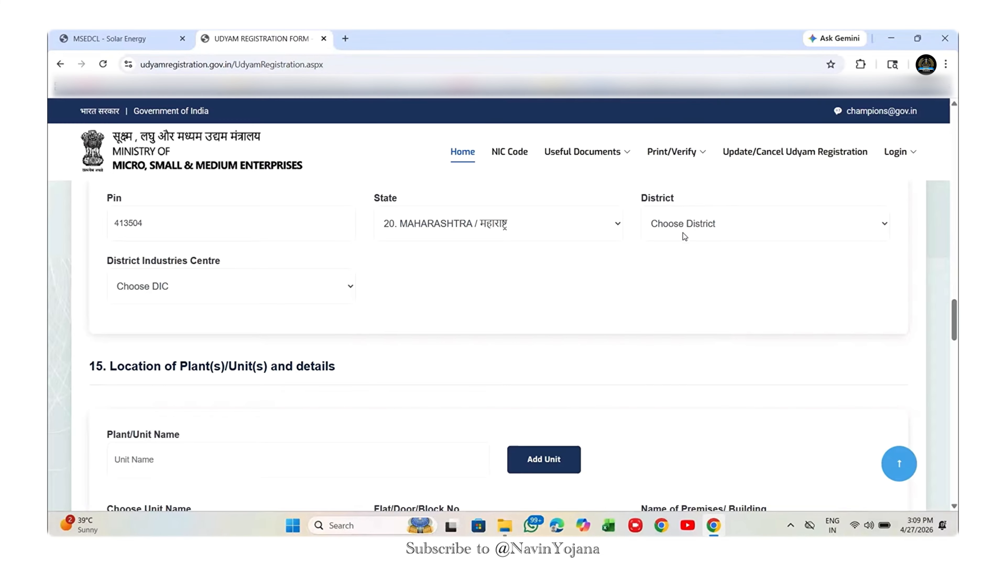
click(685, 233)
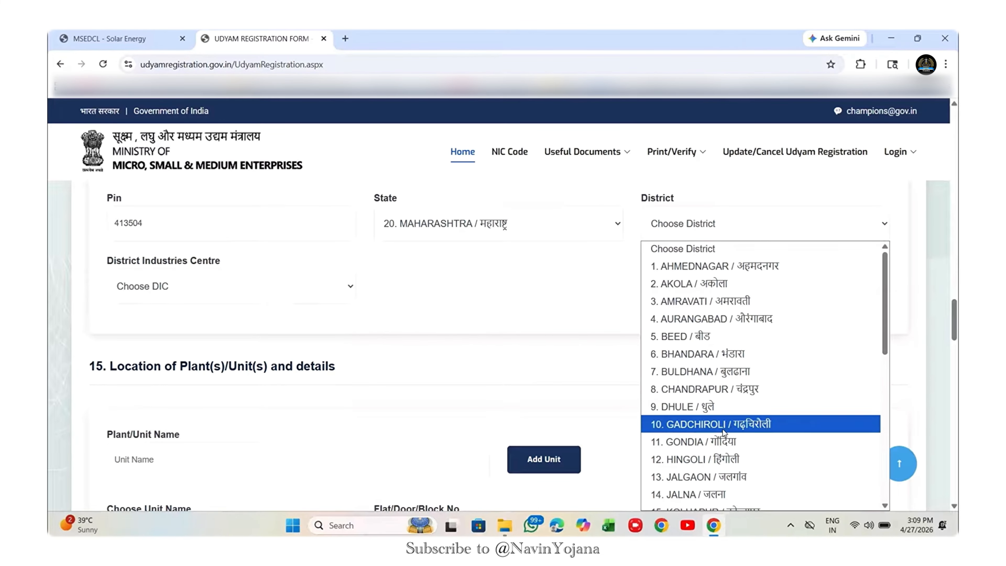
scroll(725, 375, down, 7)
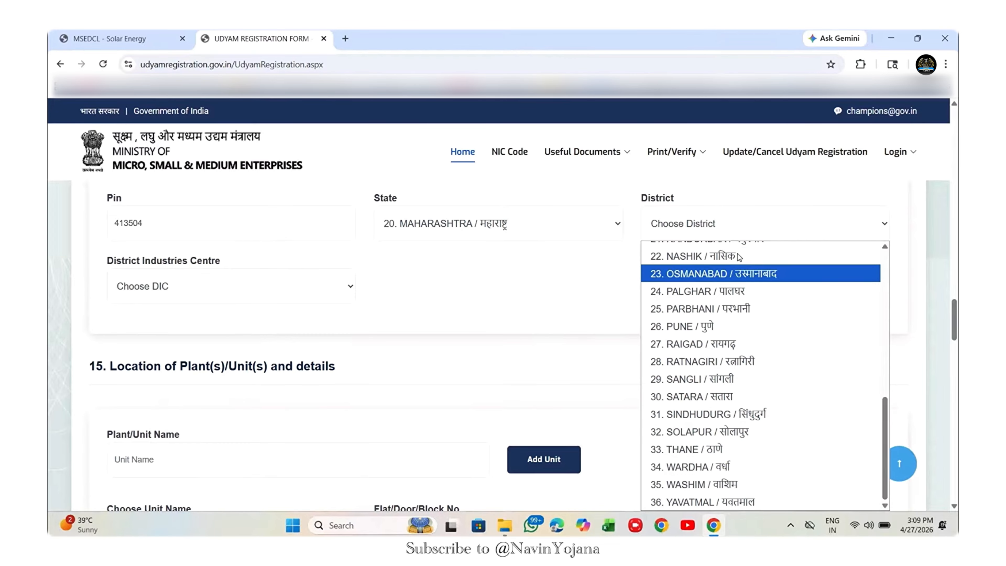
scroll(736, 381, up, 1)
scroll(746, 412, up, 4)
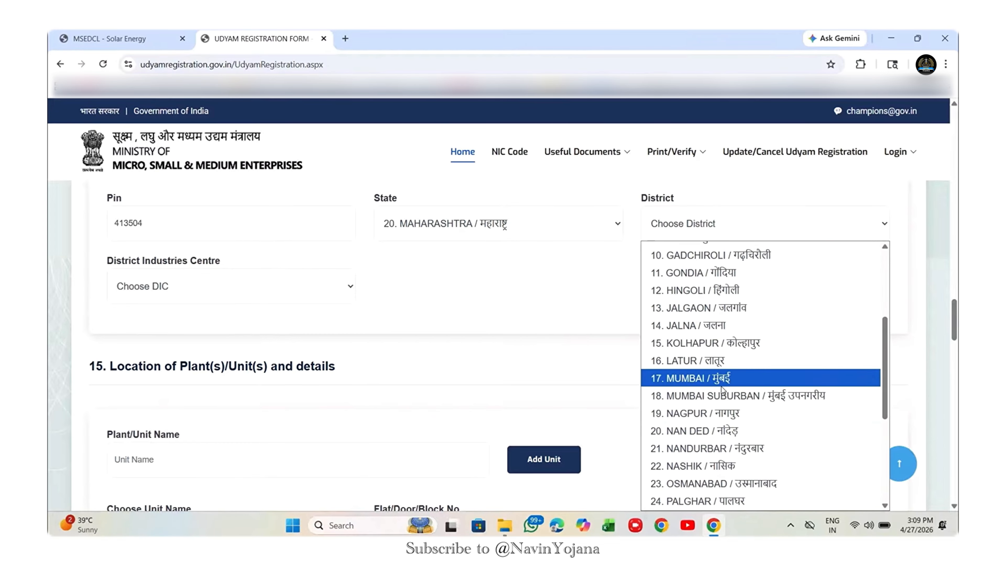
click(709, 484)
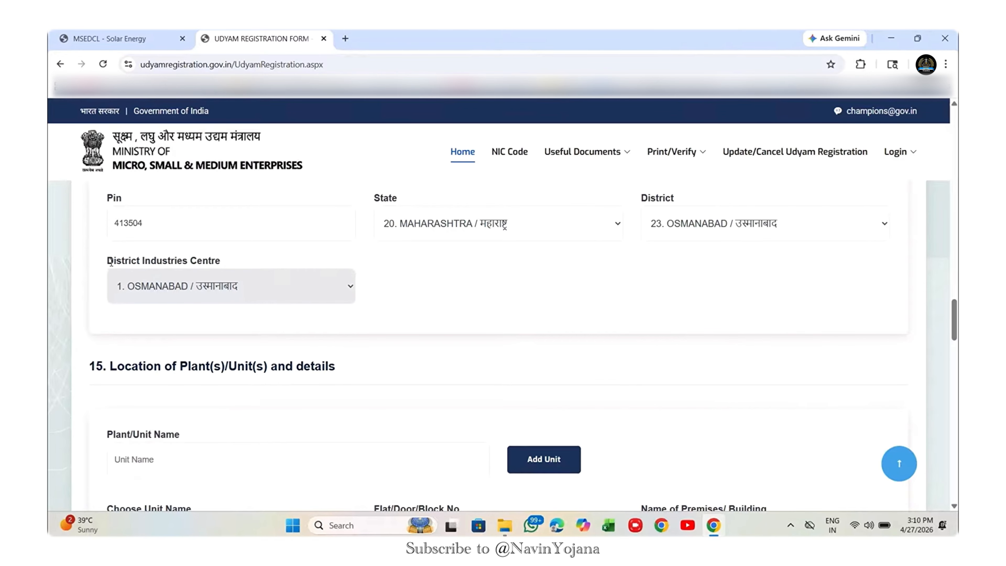
drag(113, 262, 263, 265)
click(262, 265)
Add 'prayag agro' as a plant/unit name
scroll(455, 285, down, 5)
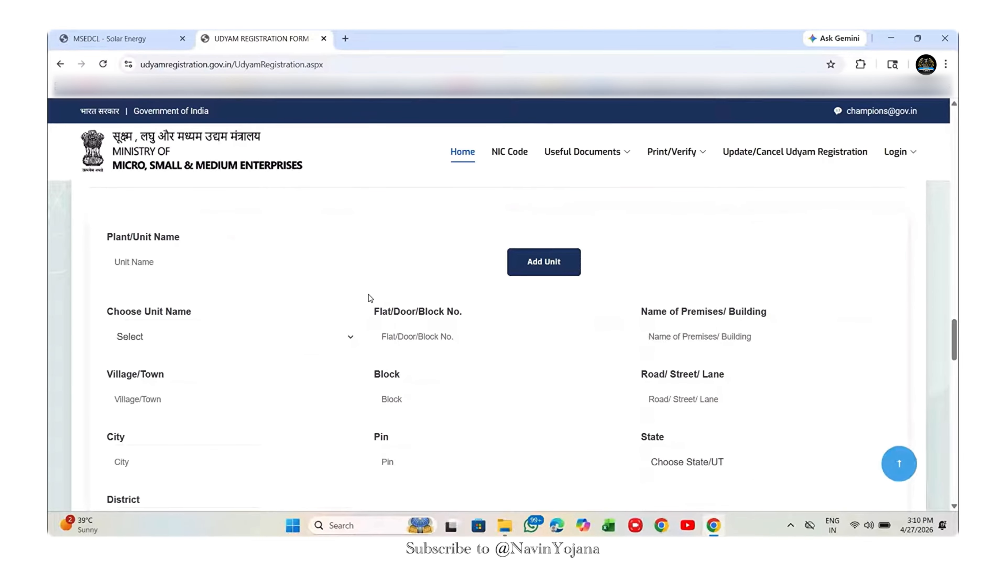
click(165, 263)
text(prayag a)
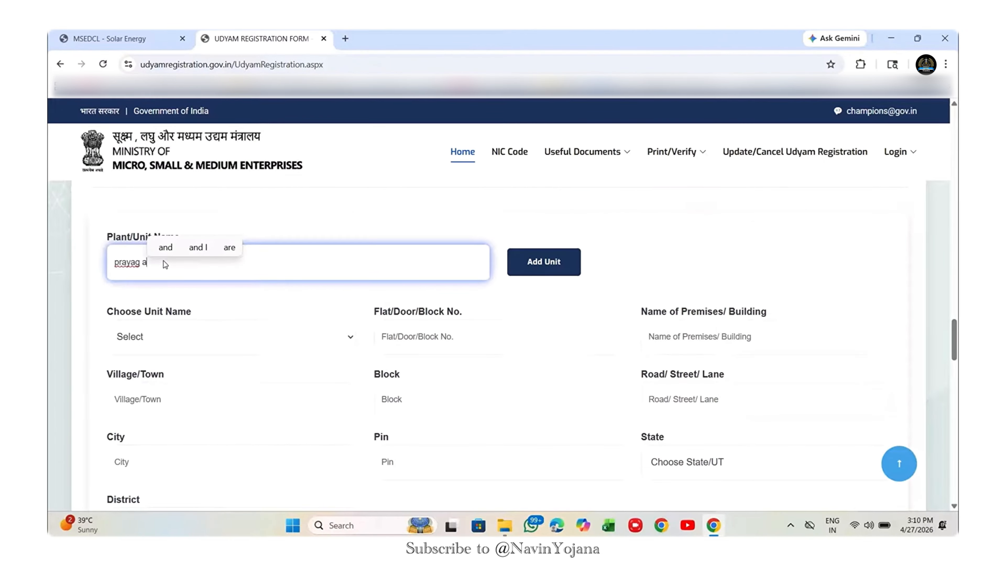
text(gro)
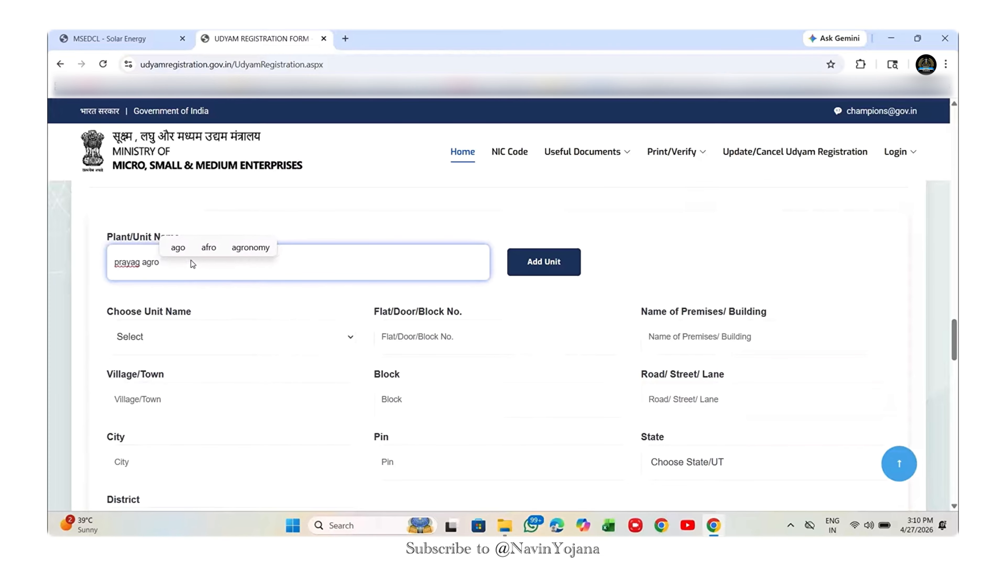
click(326, 224)
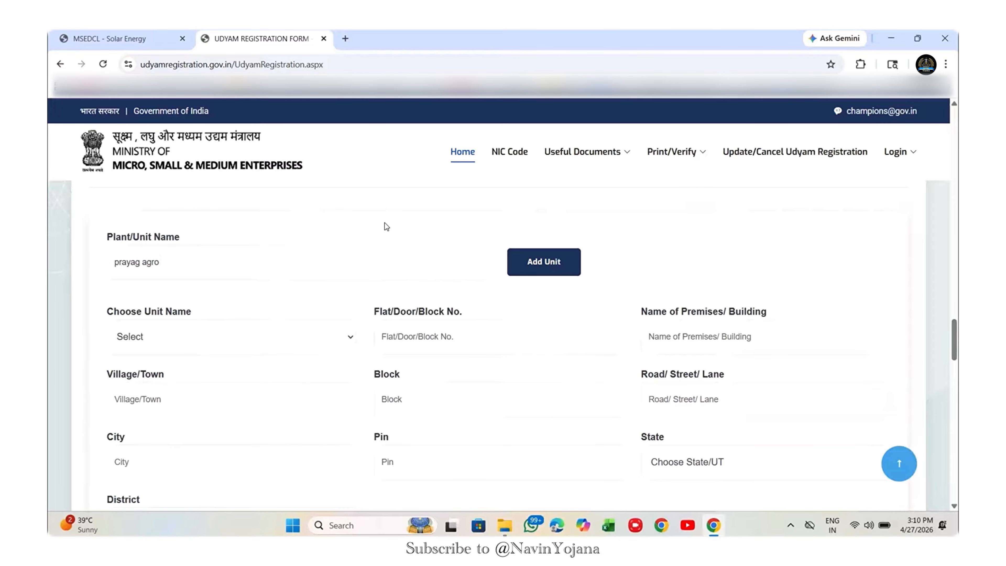
click(549, 262)
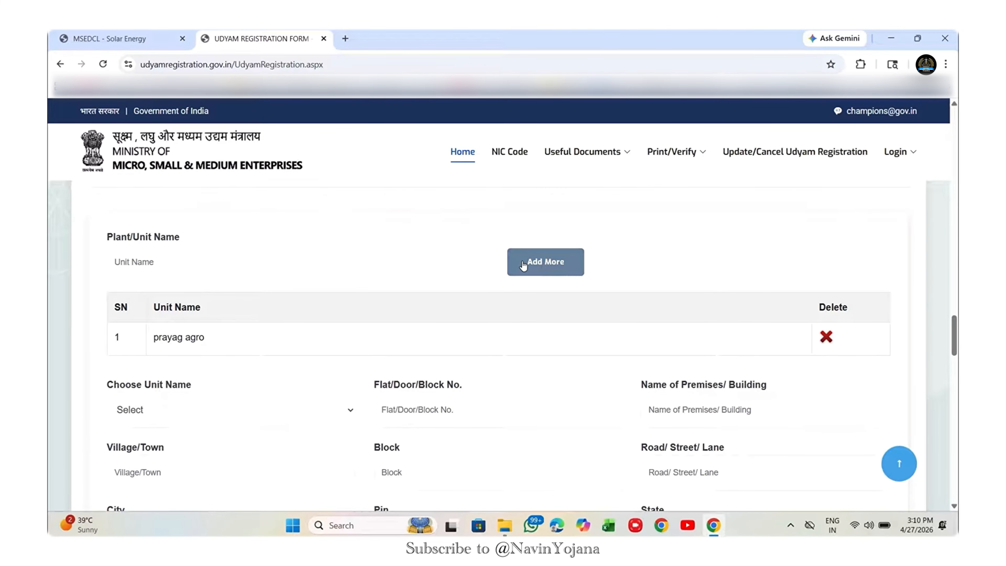
Add a plant location for unit prayag agro in Osmanabad district
scroll(382, 276, down, 2)
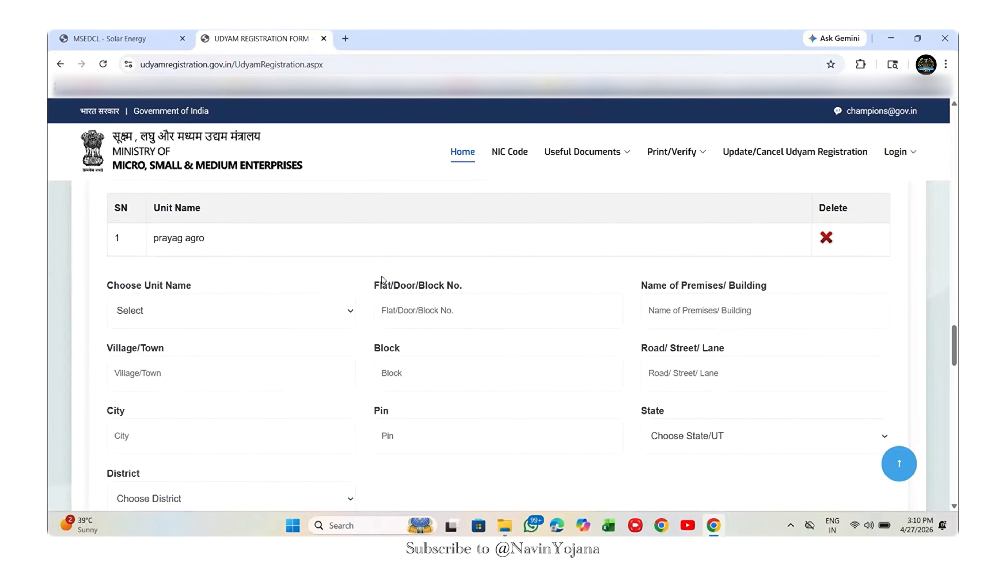
click(157, 312)
click(166, 353)
click(401, 310)
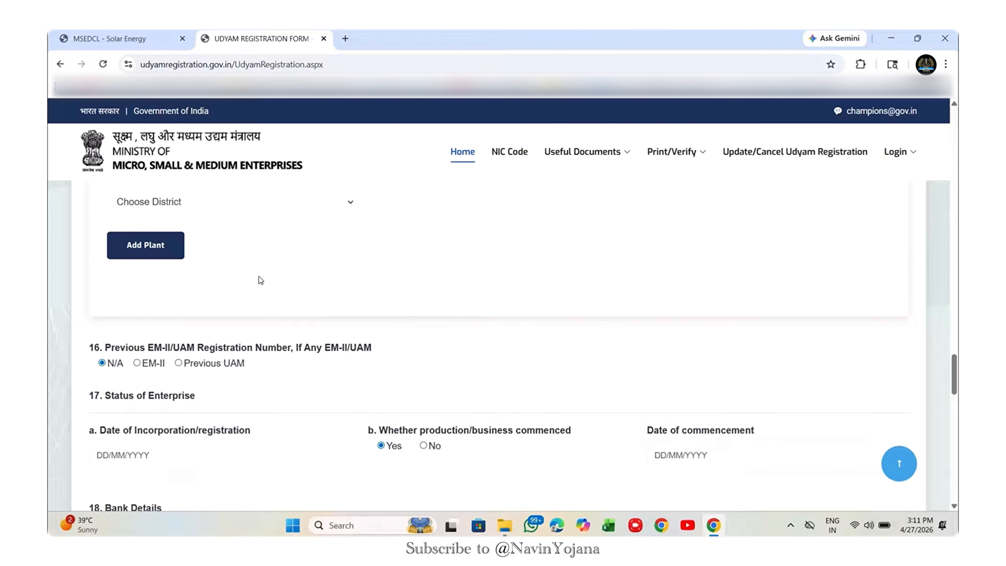
click(209, 212)
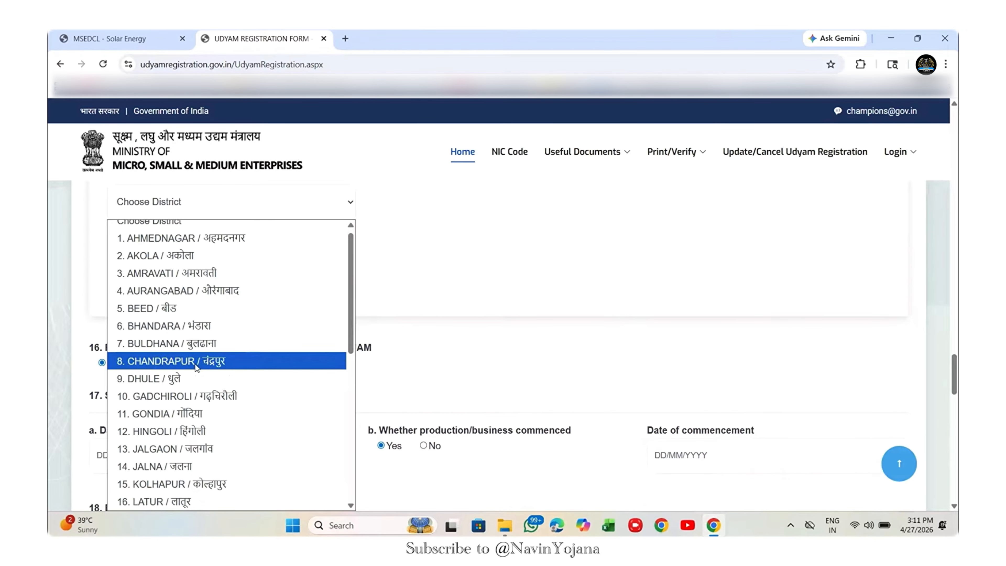
scroll(196, 367, down, 4)
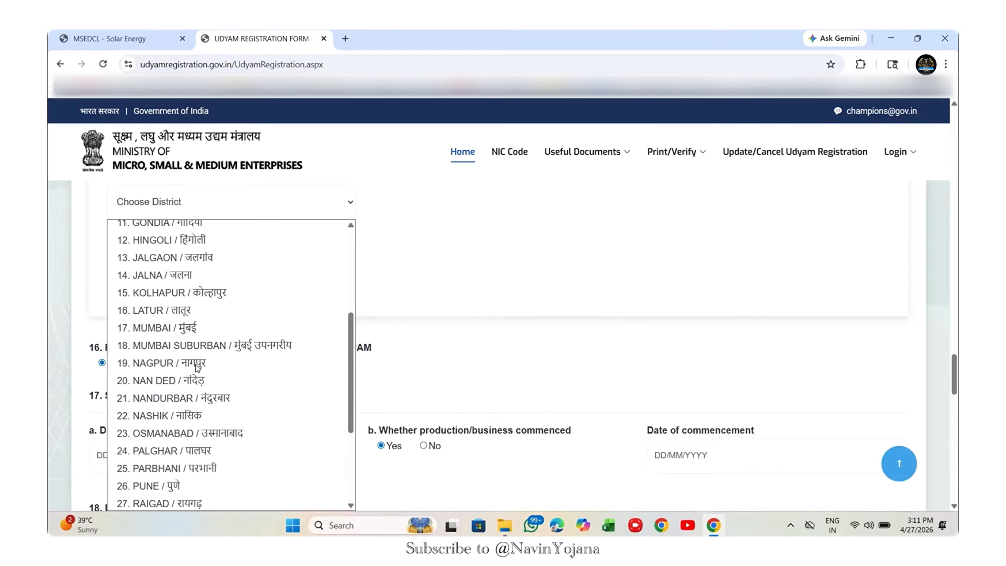
click(210, 433)
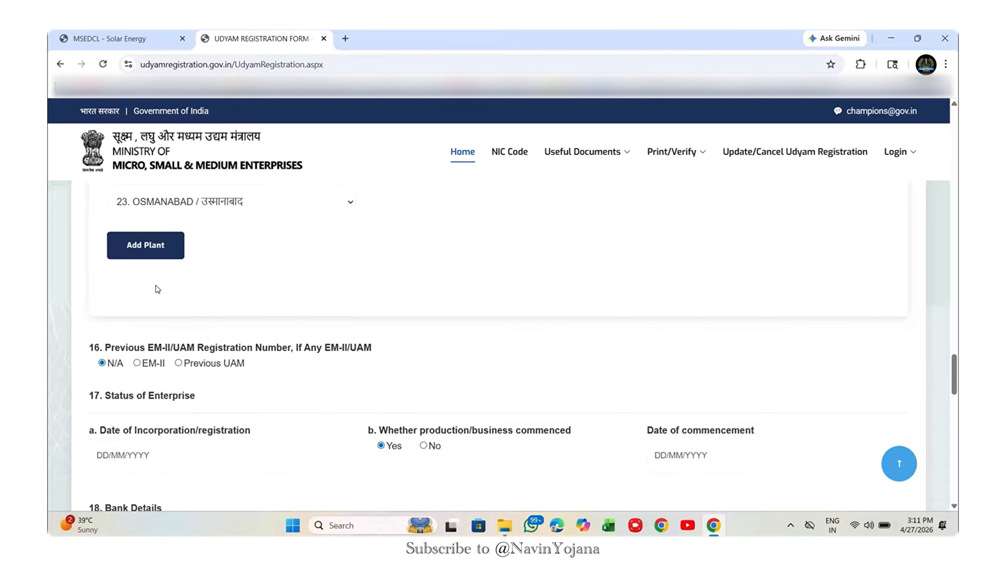
click(136, 257)
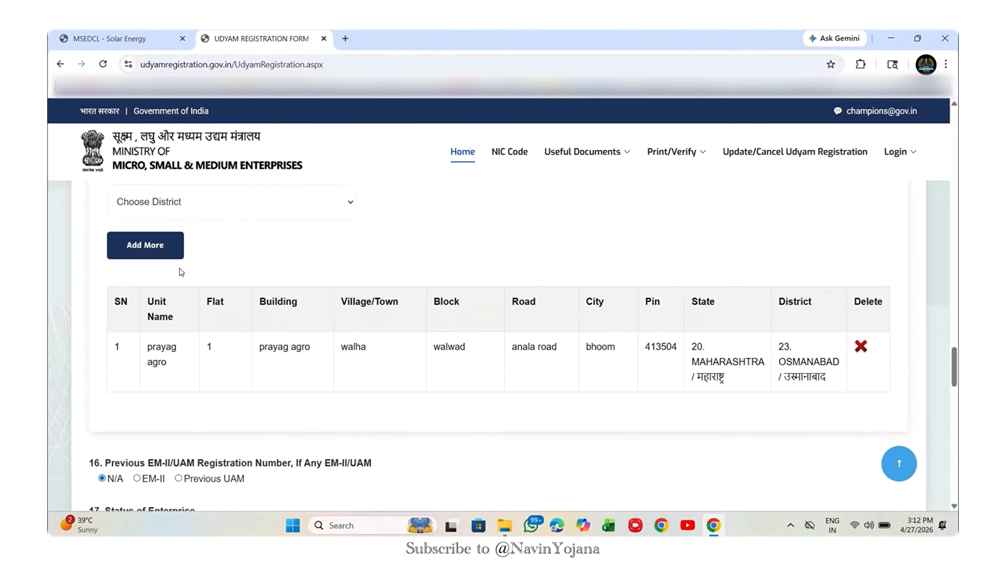
Set incorporation date 01/04/2026, mark business commenced, and pick 1 April 2026 as commencement date
scroll(192, 281, down, 5)
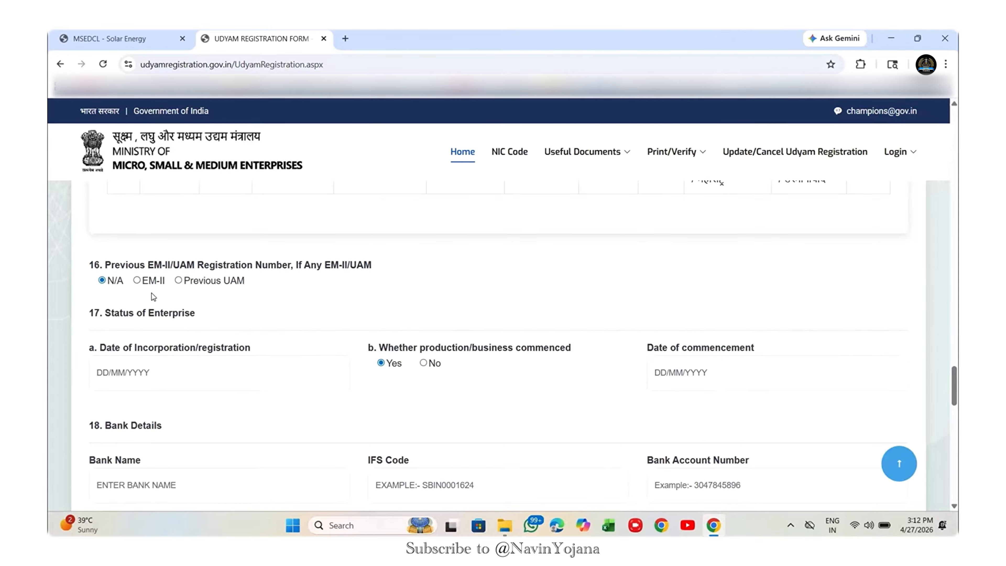
scroll(222, 286, down, 2)
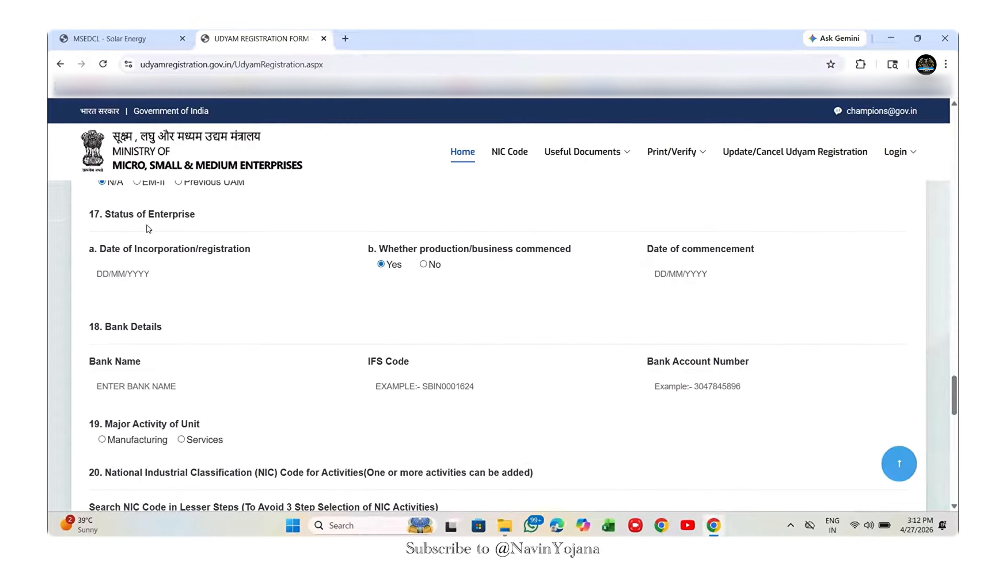
click(104, 279)
text(0)
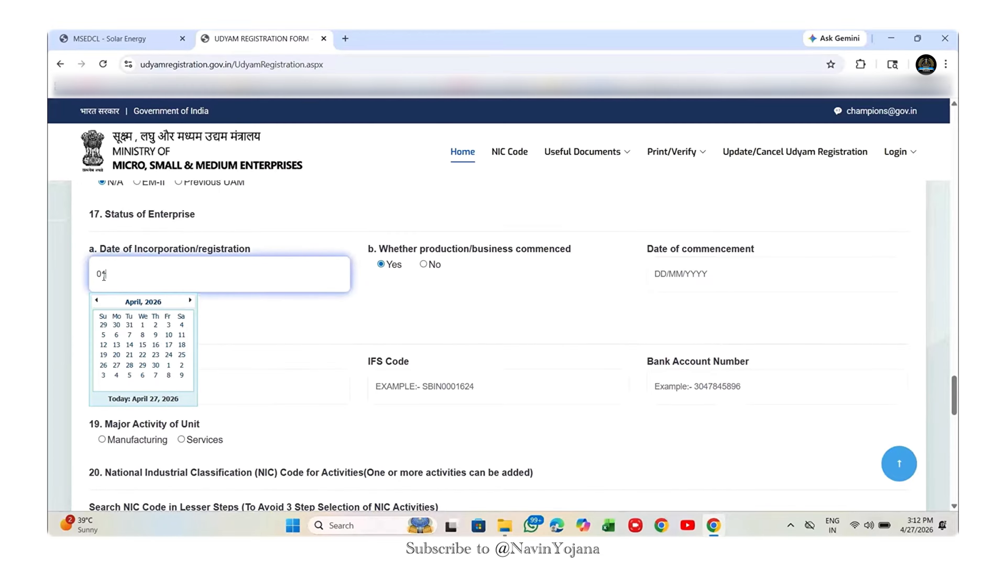
text(1.04.2026)
click(392, 334)
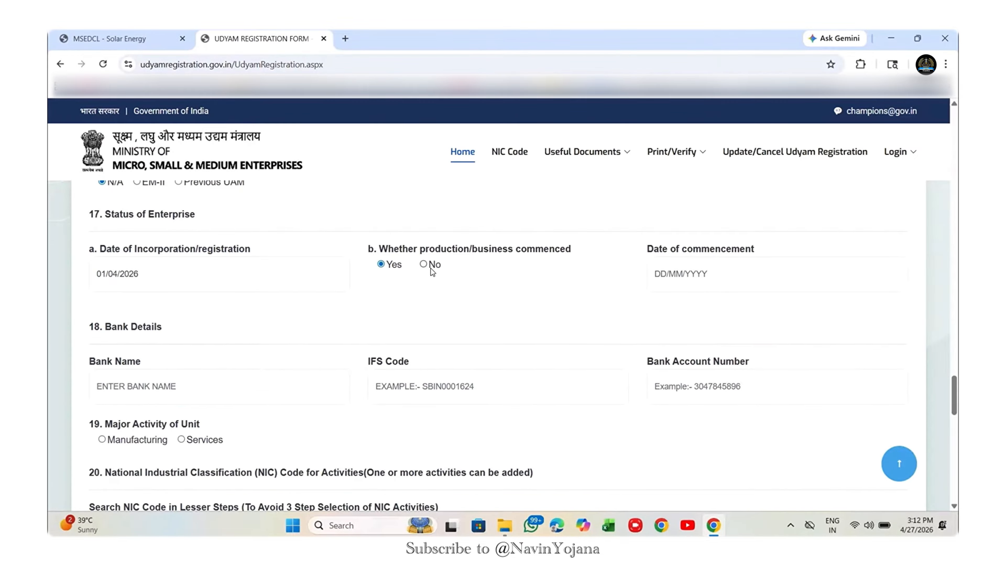
click(423, 264)
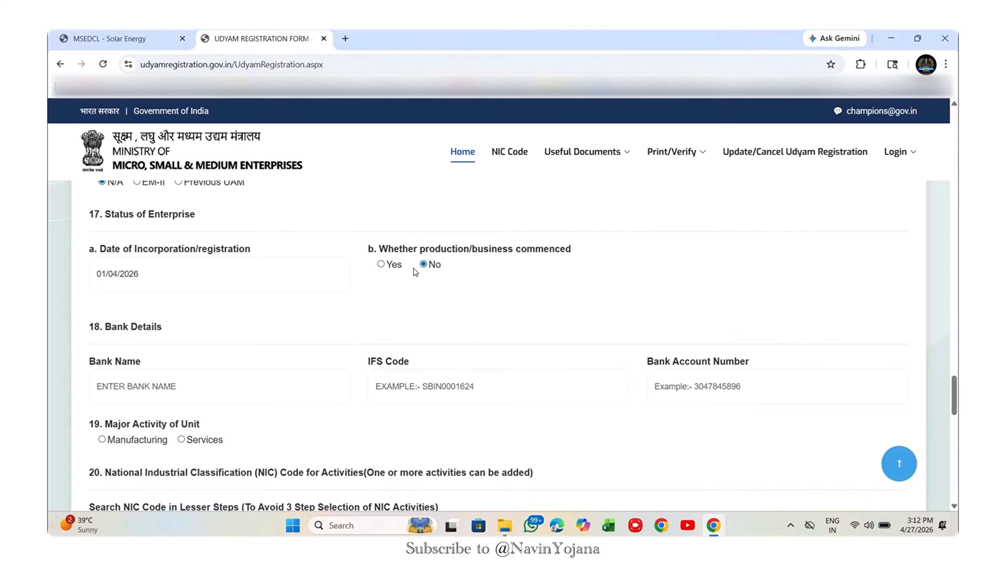
click(380, 265)
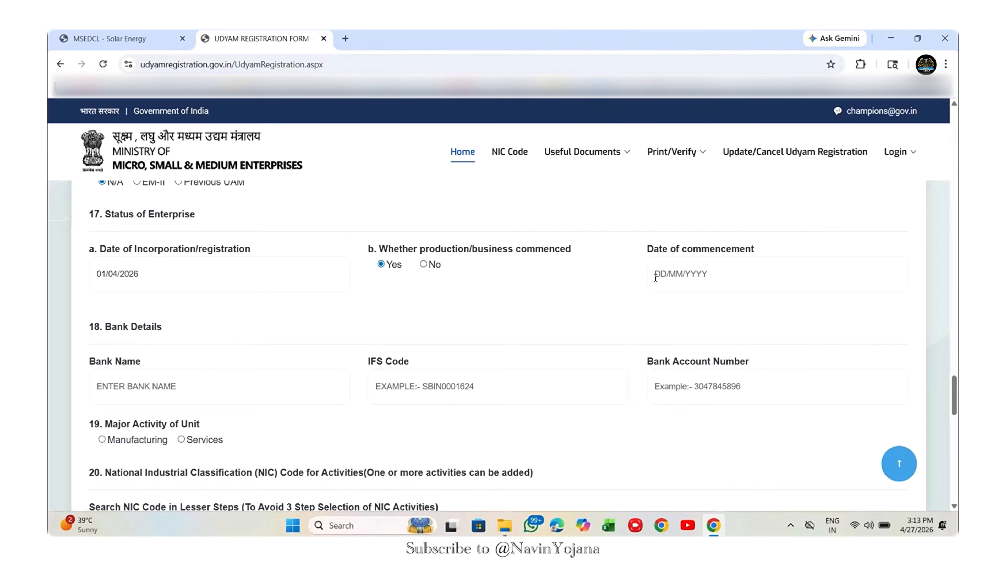
click(656, 277)
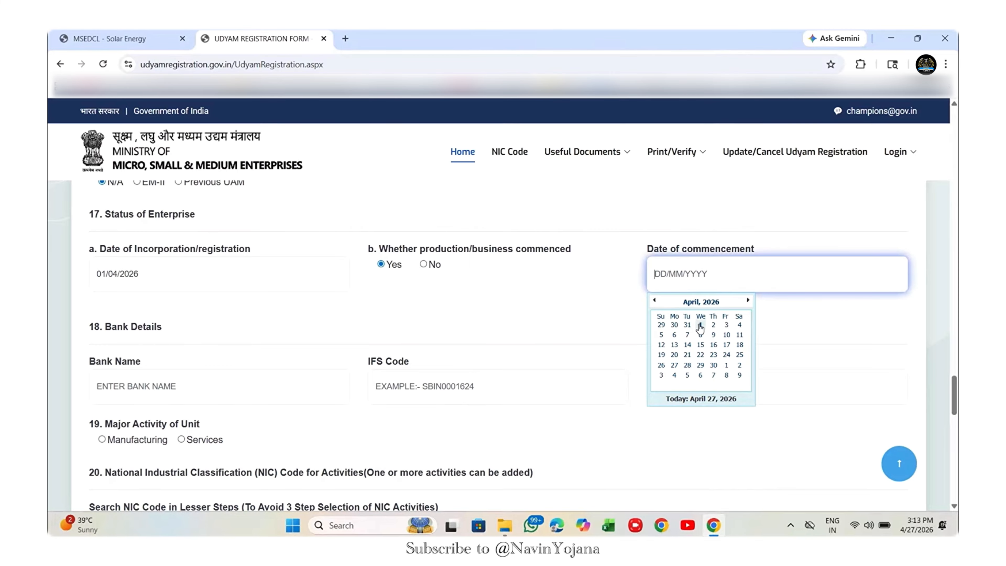
click(700, 324)
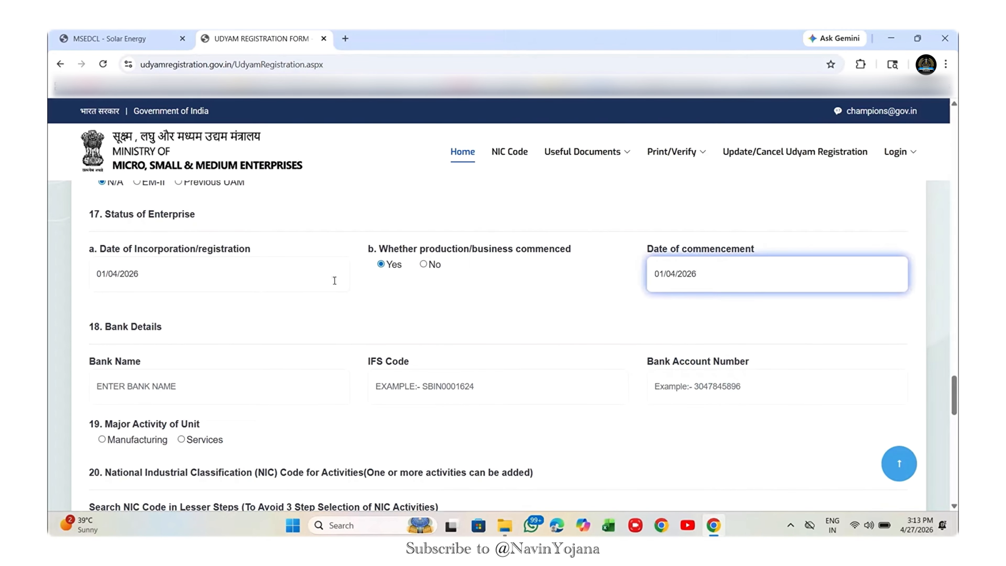
scroll(332, 277, down, 2)
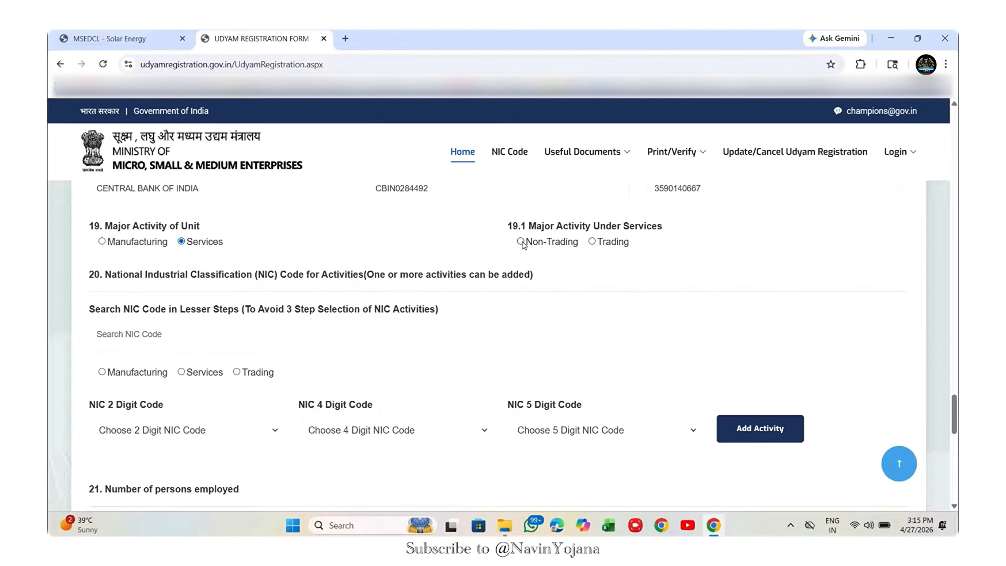
Find and add NIC activity 01462-Production of eggs under 0146-Raising of poultry
click(520, 241)
click(125, 338)
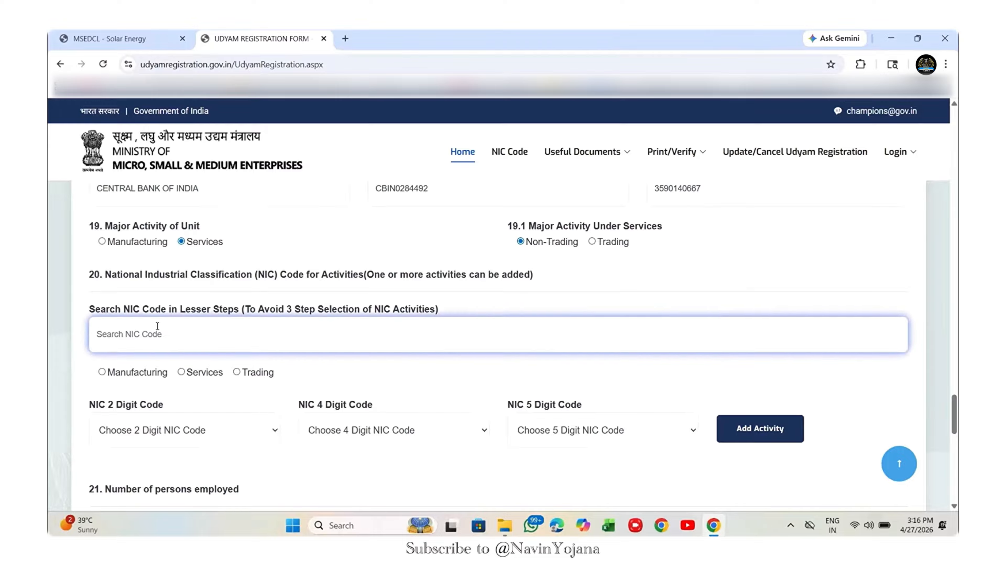
text(dai)
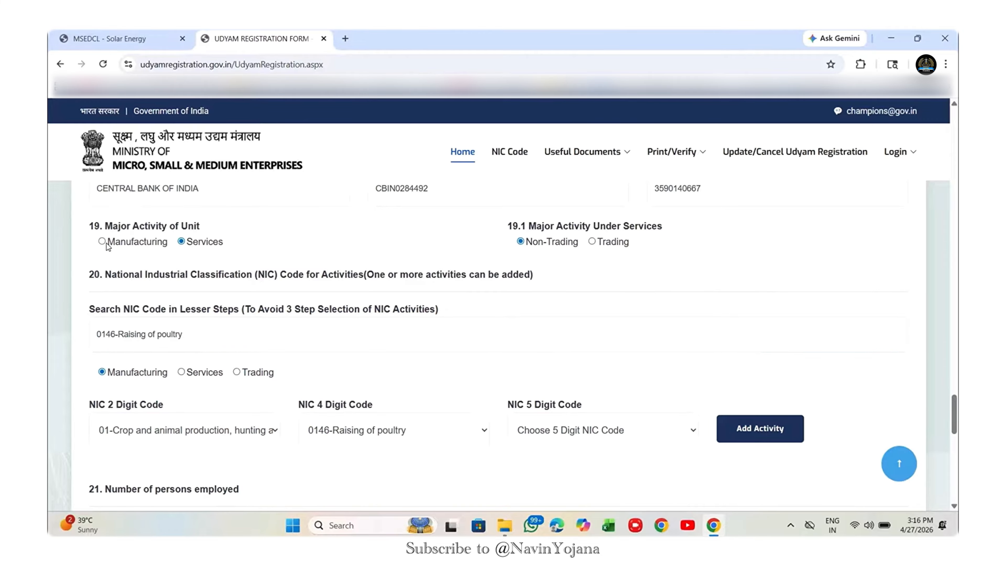
click(104, 243)
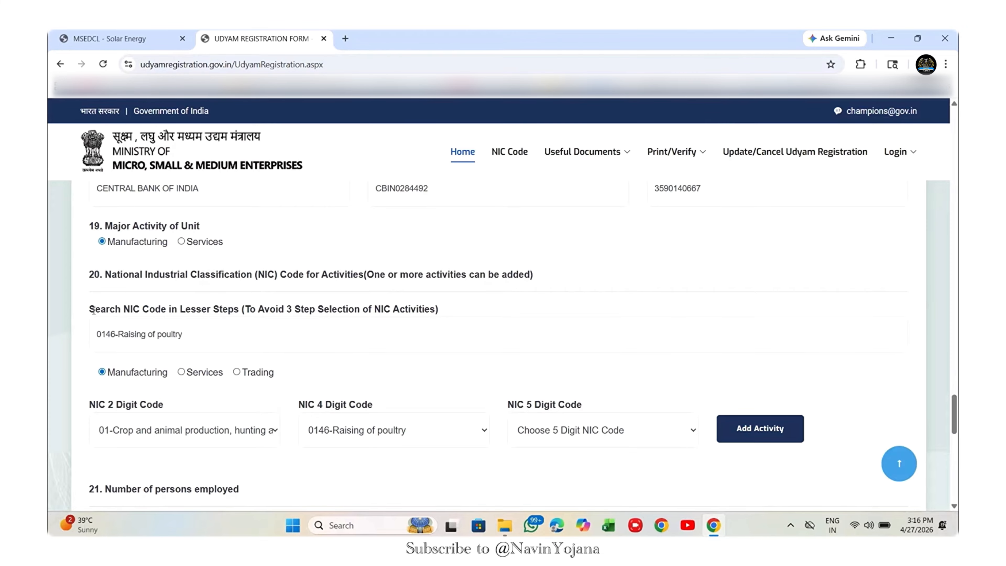
scroll(93, 311, down, 3)
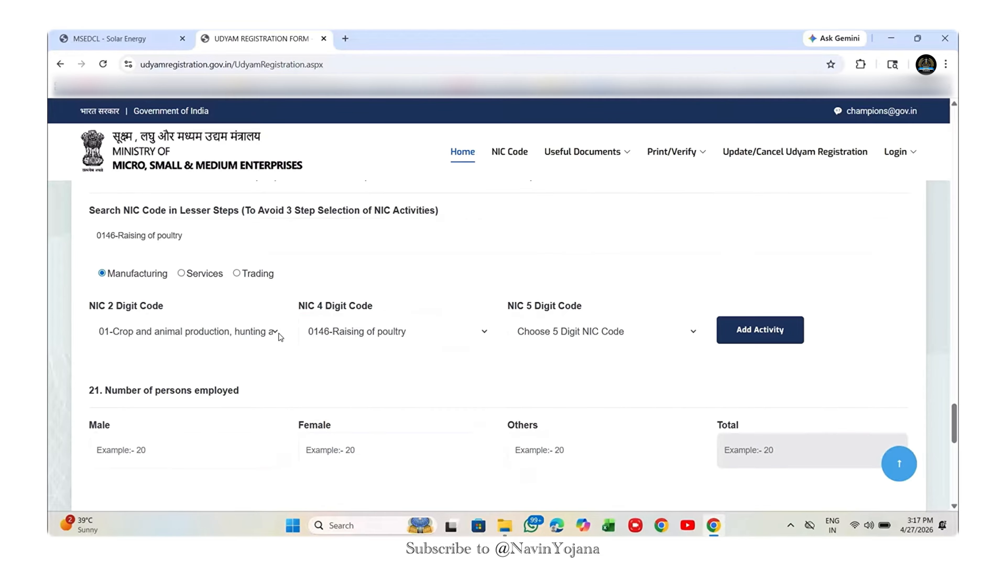
click(784, 332)
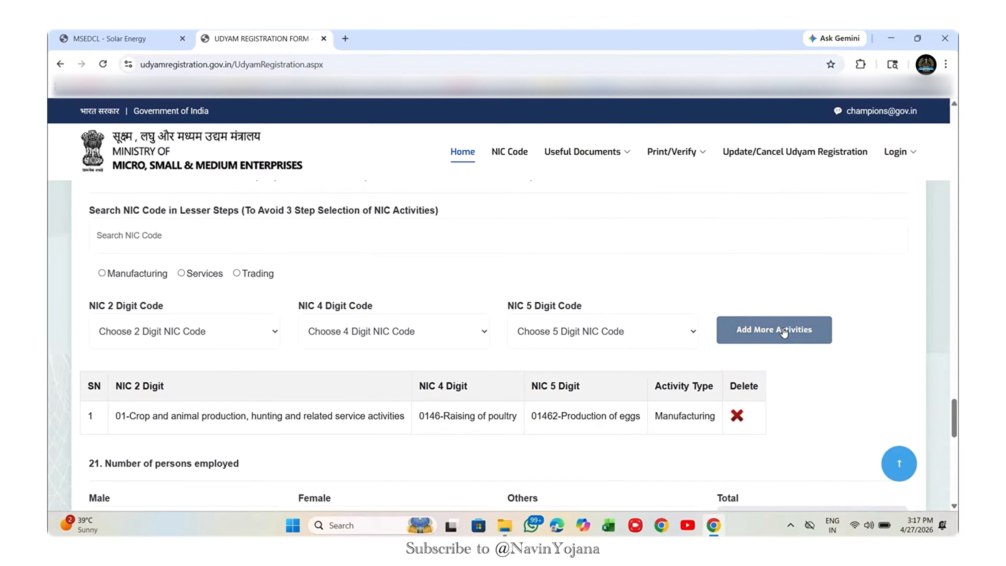
Search the NIC codes with 'an' for another activity
click(202, 245)
text(a)
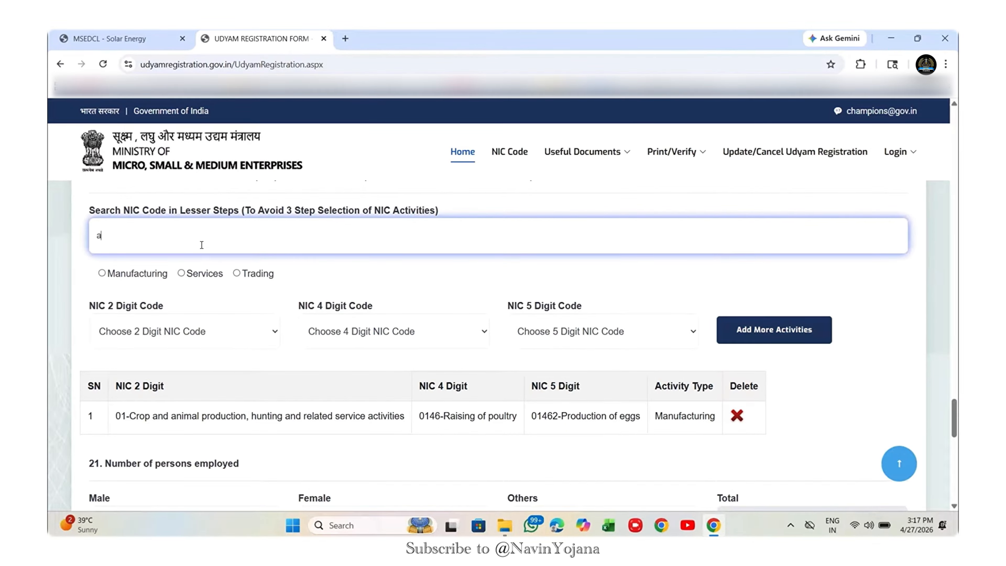
text(n)
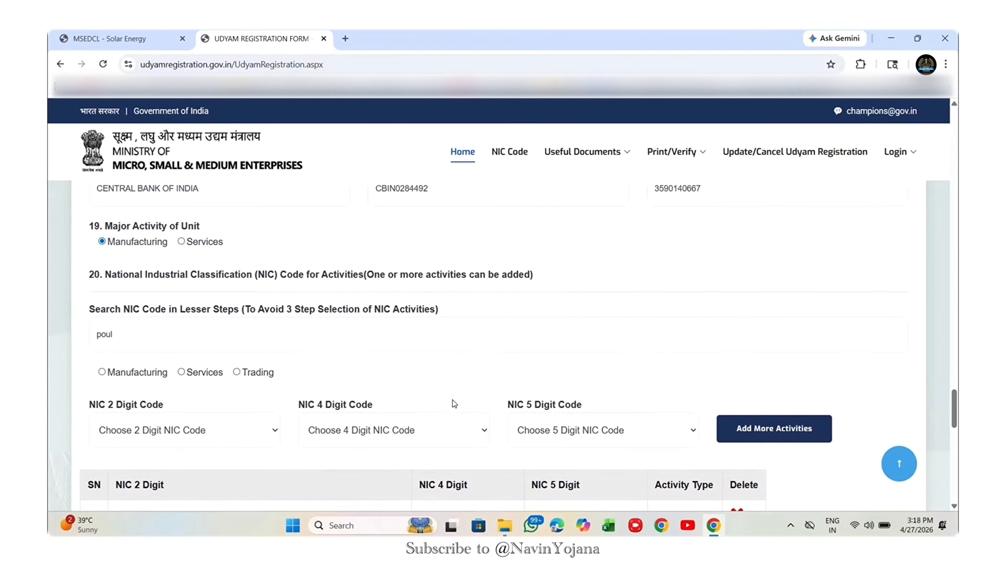
scroll(407, 400, down, 4)
scroll(119, 380, down, 3)
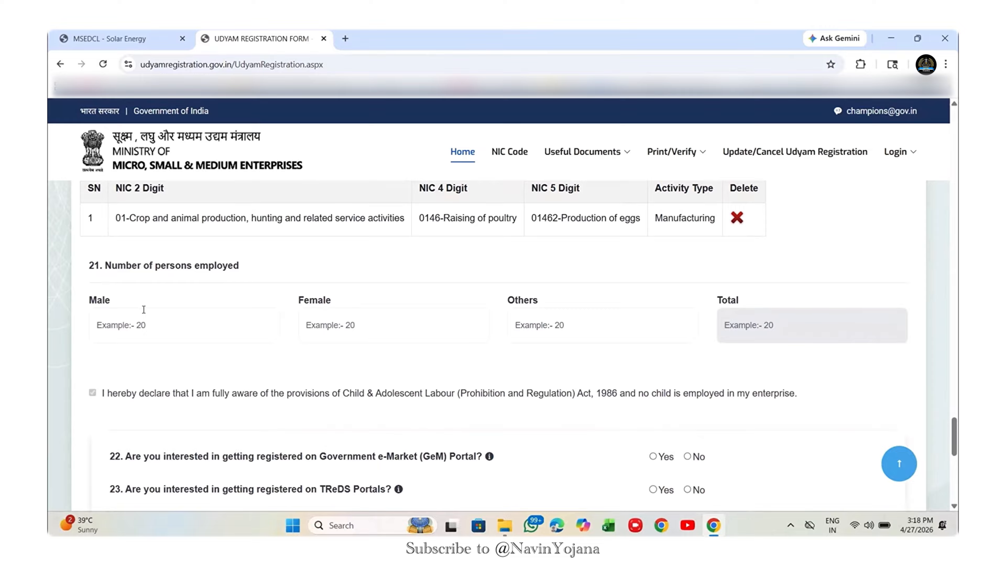
Enter 1 male and 1 female employee
click(139, 324)
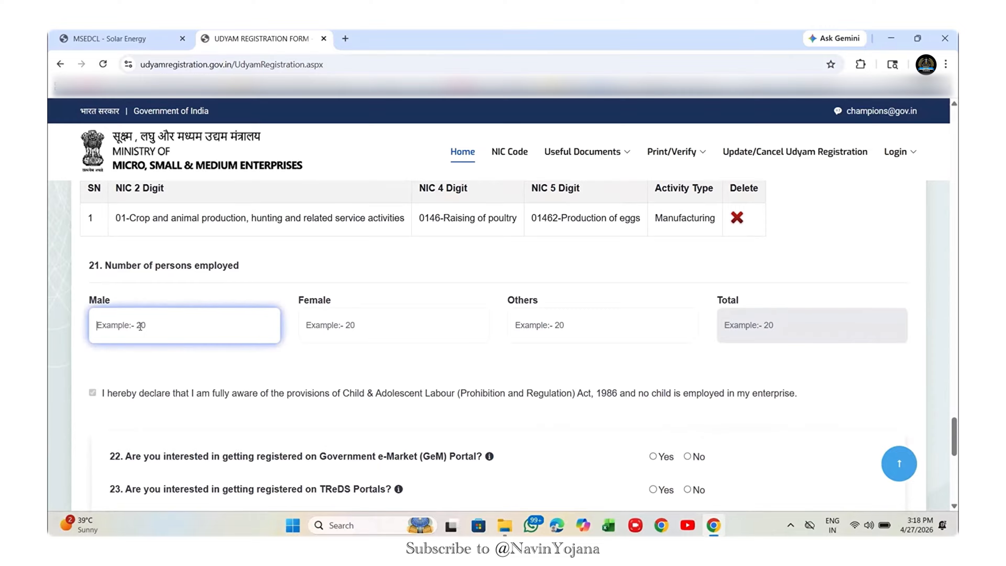
text(1)
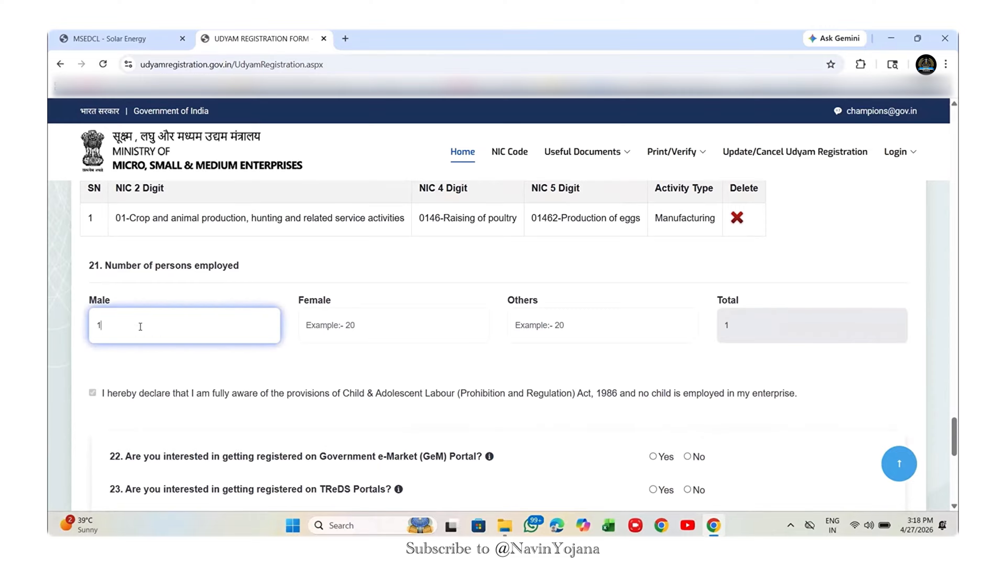
click(326, 323)
text(1)
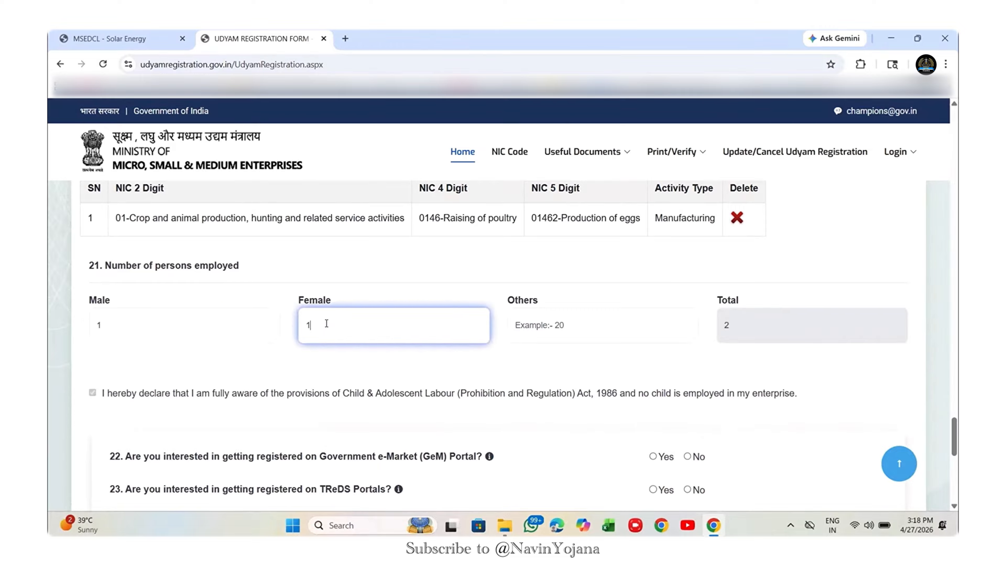
click(474, 276)
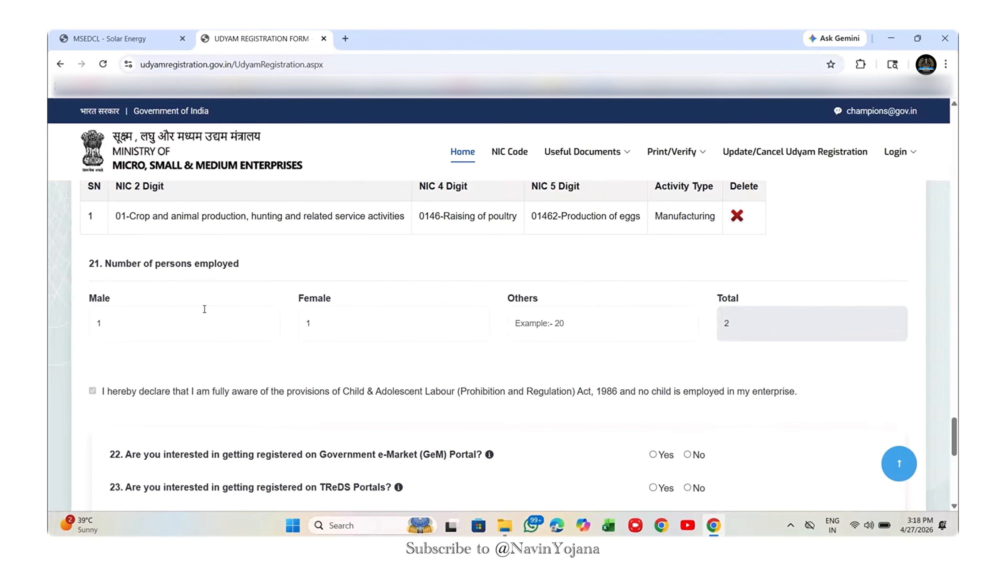
scroll(158, 312, down, 2)
scroll(210, 337, down, 2)
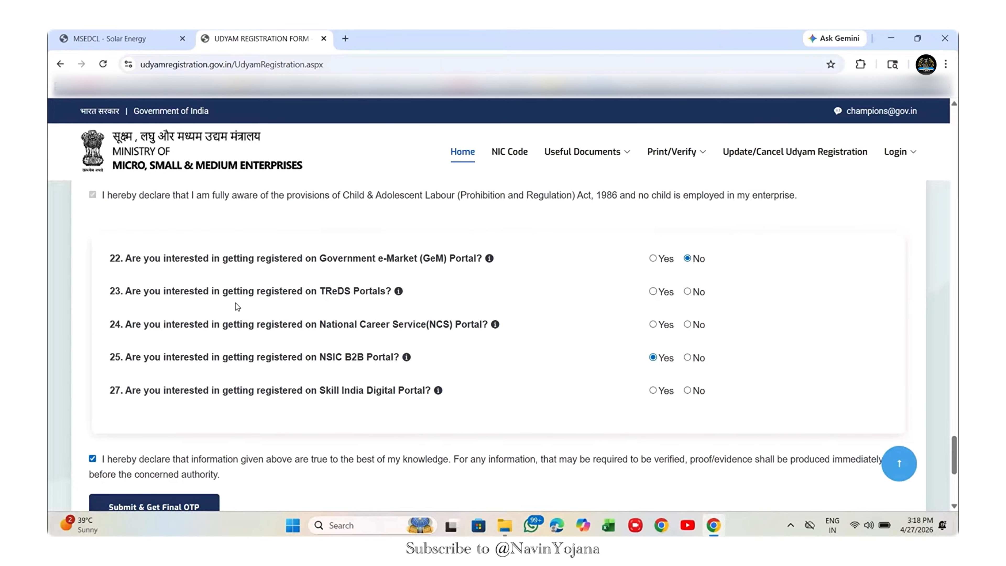
Answer No for TReDS and NCS, Yes for Skill India, and request the final OTP
click(687, 291)
click(687, 324)
scroll(687, 324, down, 2)
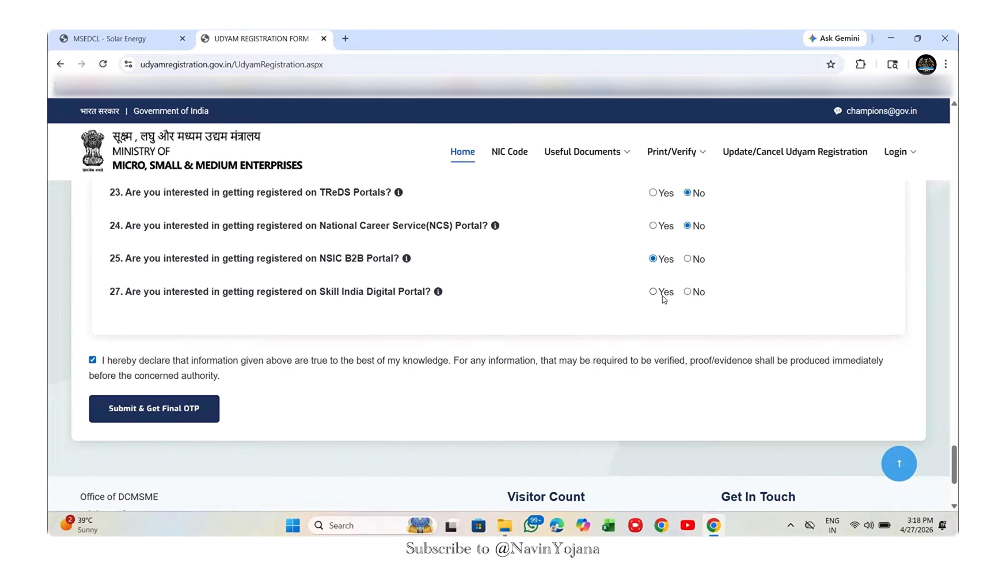
click(653, 292)
click(154, 412)
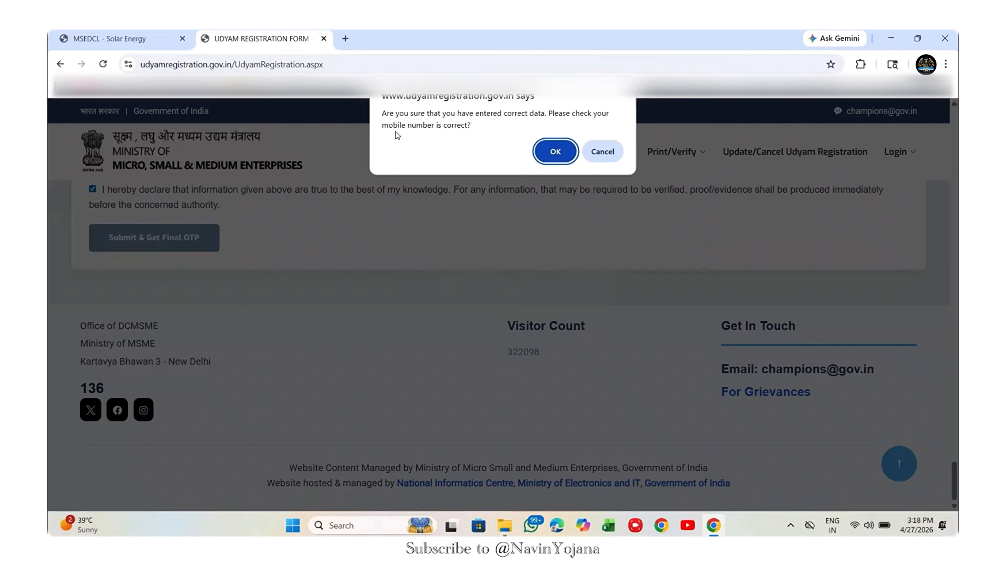
Confirm the data in the dialog so the final OTP is sent
triple_click(471, 126)
click(428, 131)
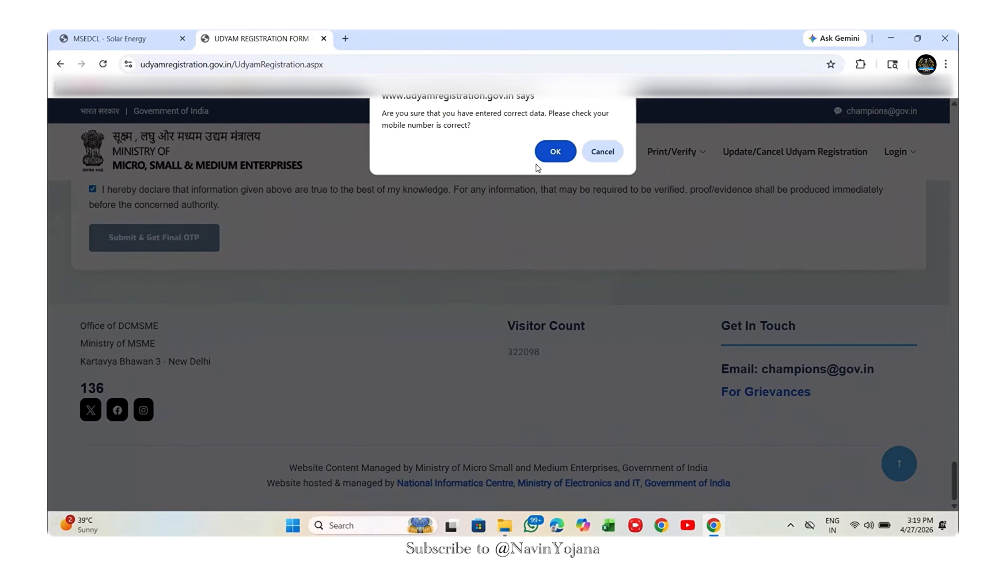
click(555, 153)
mouse_move(556, 155)
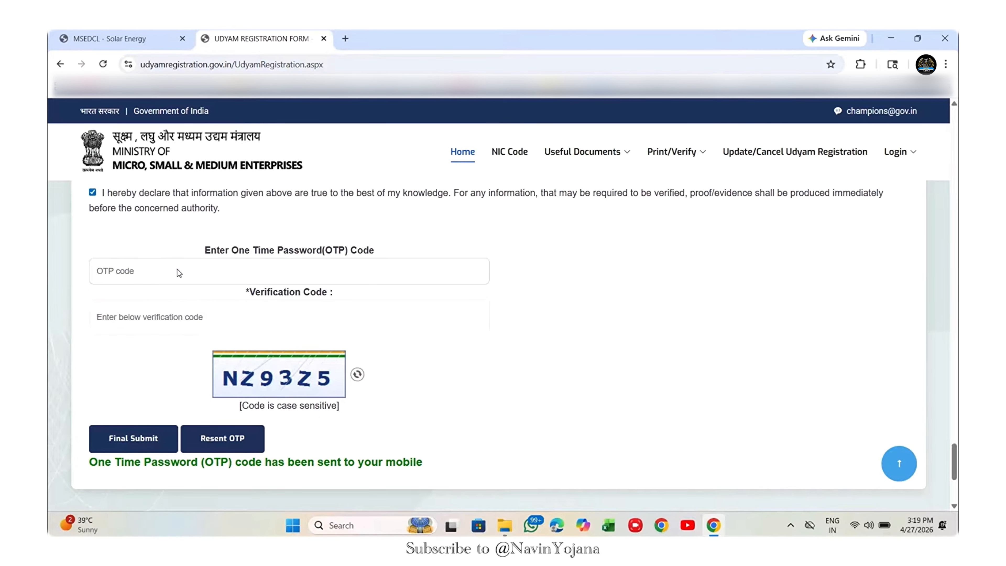
Enter the OTP and captcha code, make the final submission, and acknowledge the success message
click(141, 268)
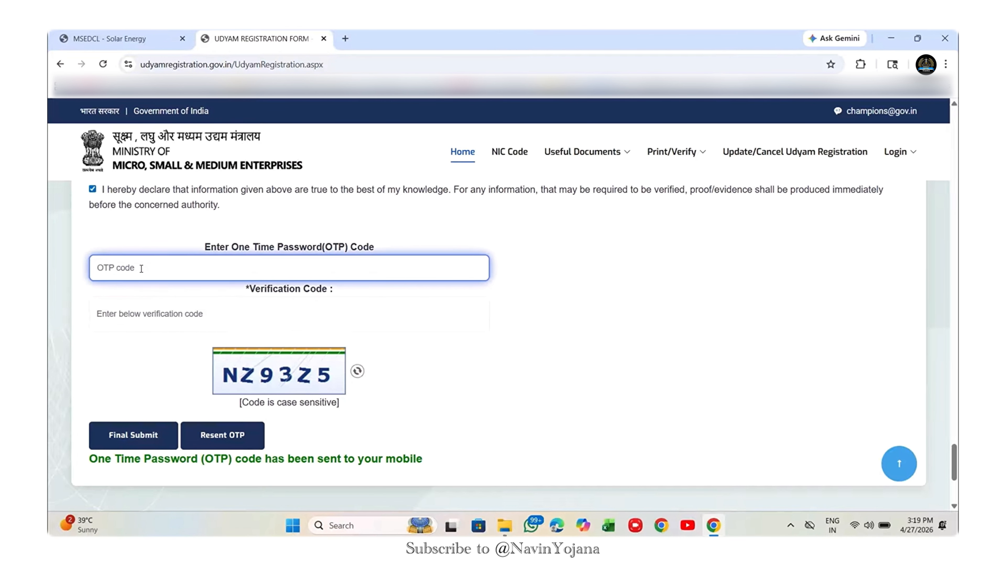
click(143, 316)
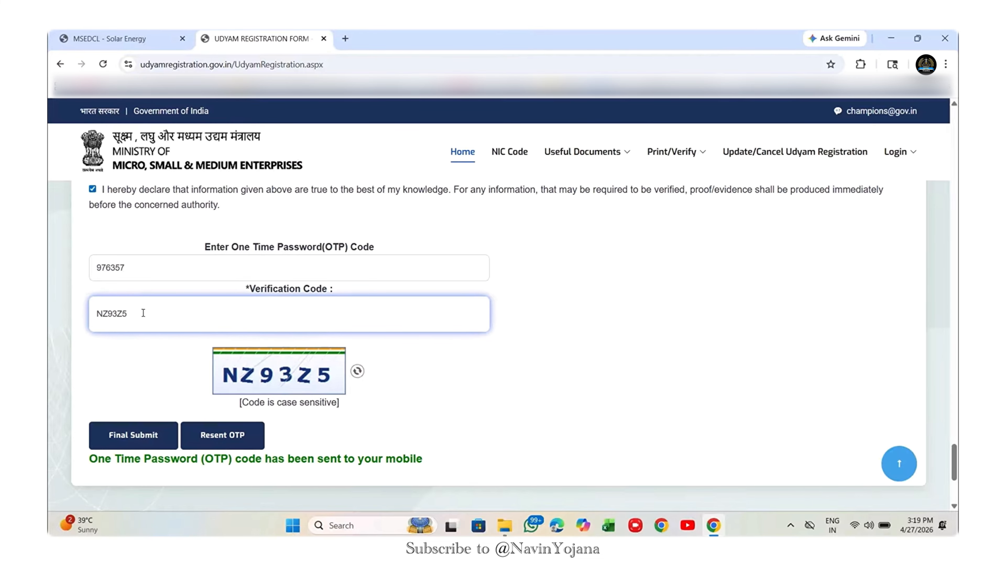
click(128, 436)
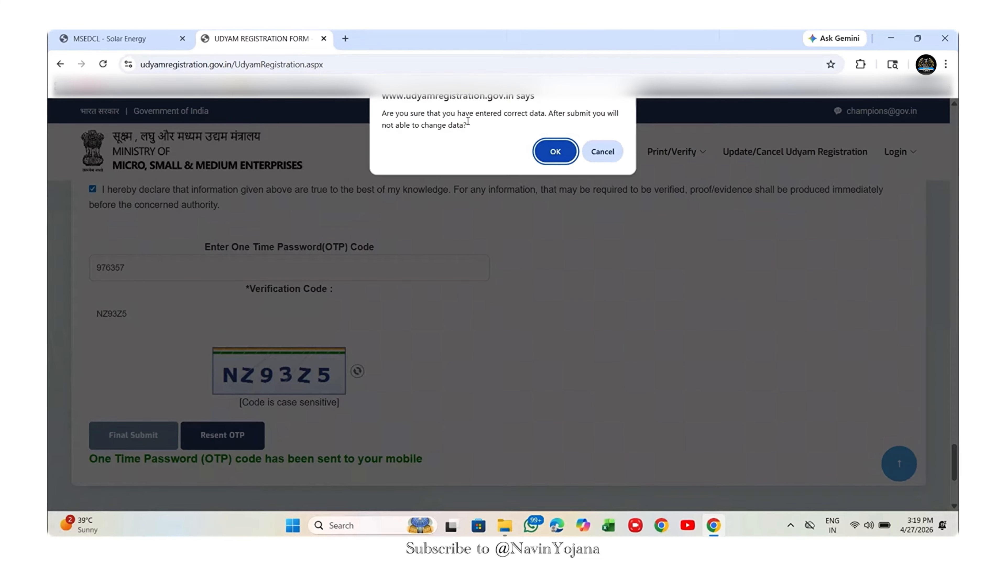
click(558, 157)
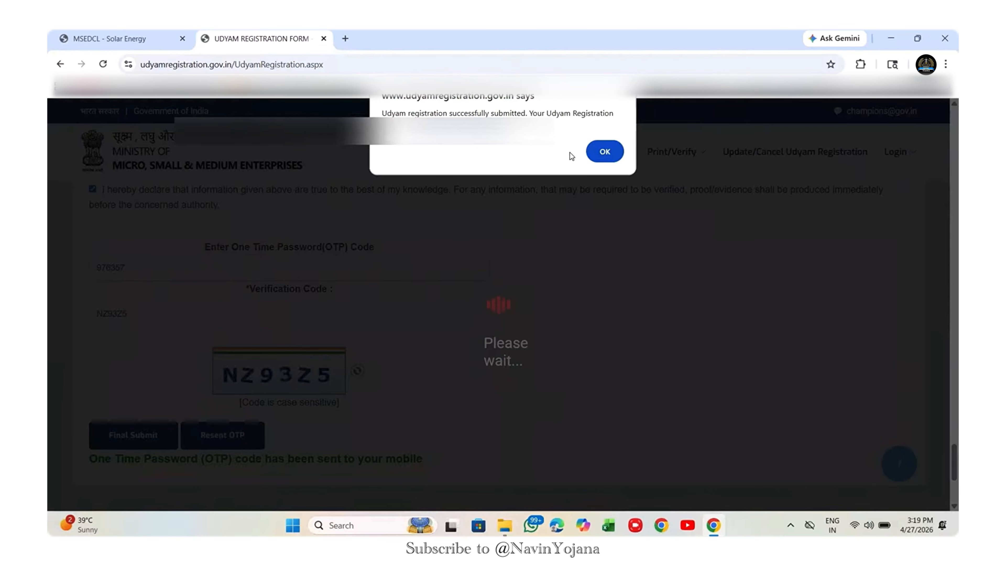
click(593, 153)
mouse_move(593, 157)
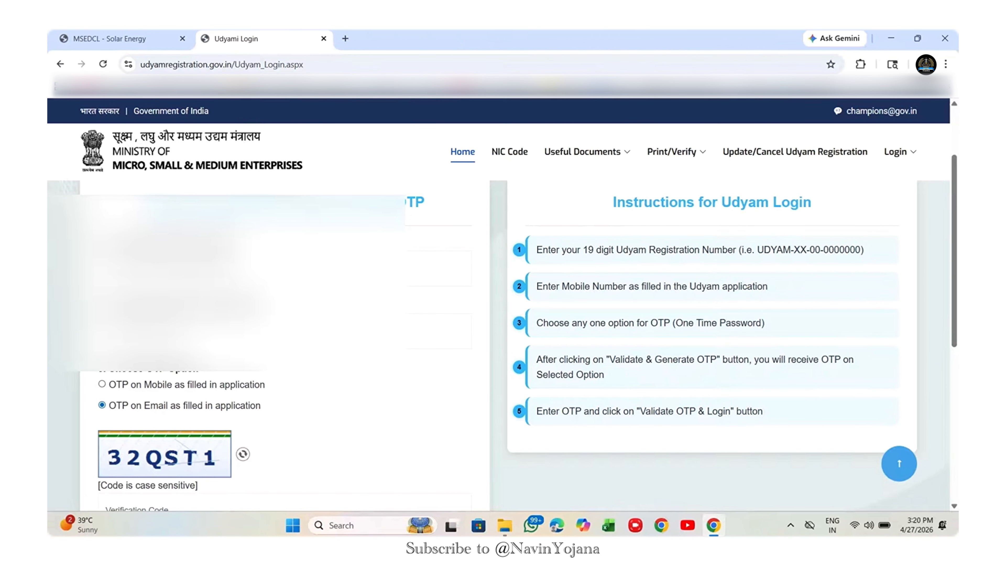
Enter the login verification code and validate the OTP to reach the Udyam Dashboard Details
scroll(503, 344, down, 3)
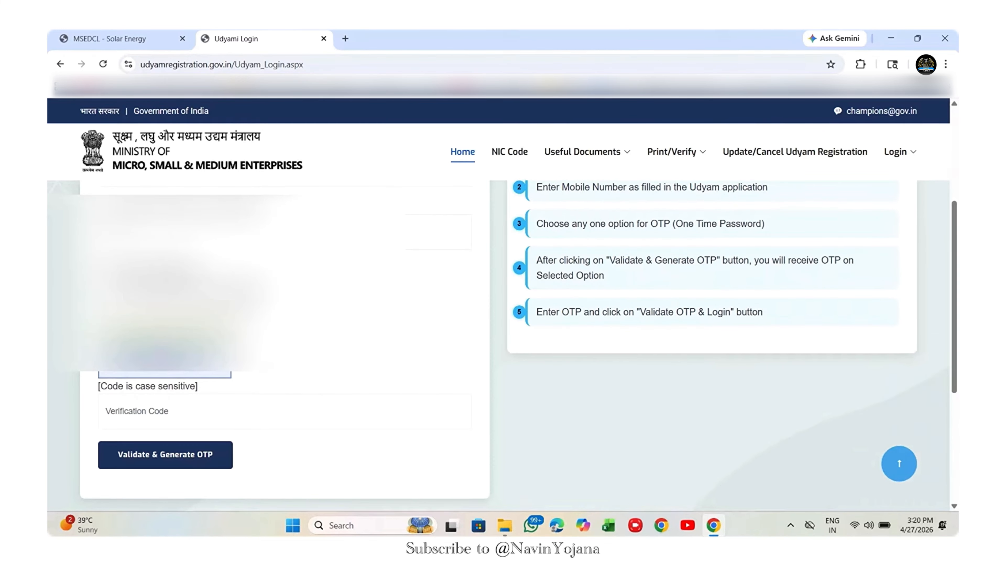
scroll(503, 345, down, 3)
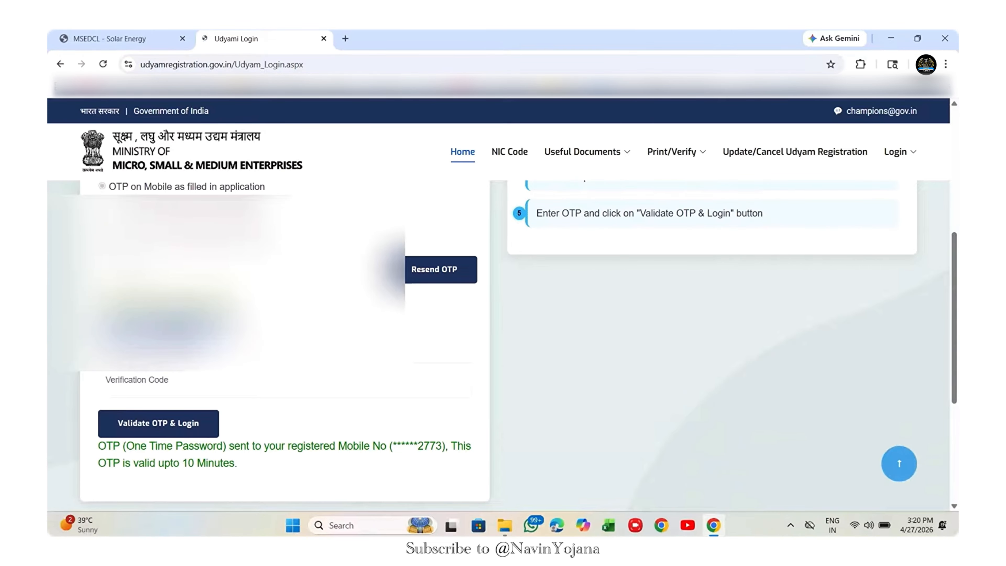
click(162, 379)
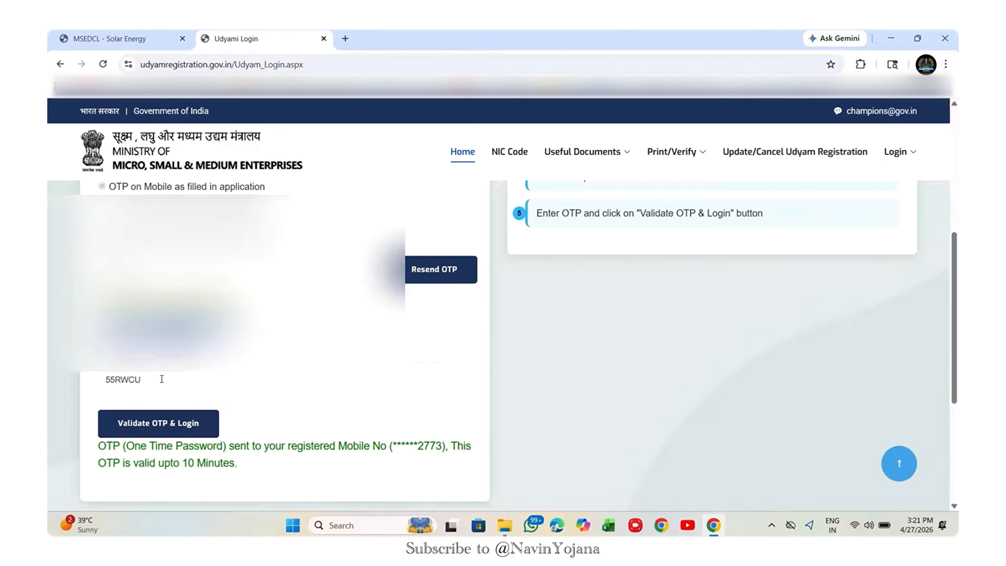
click(153, 422)
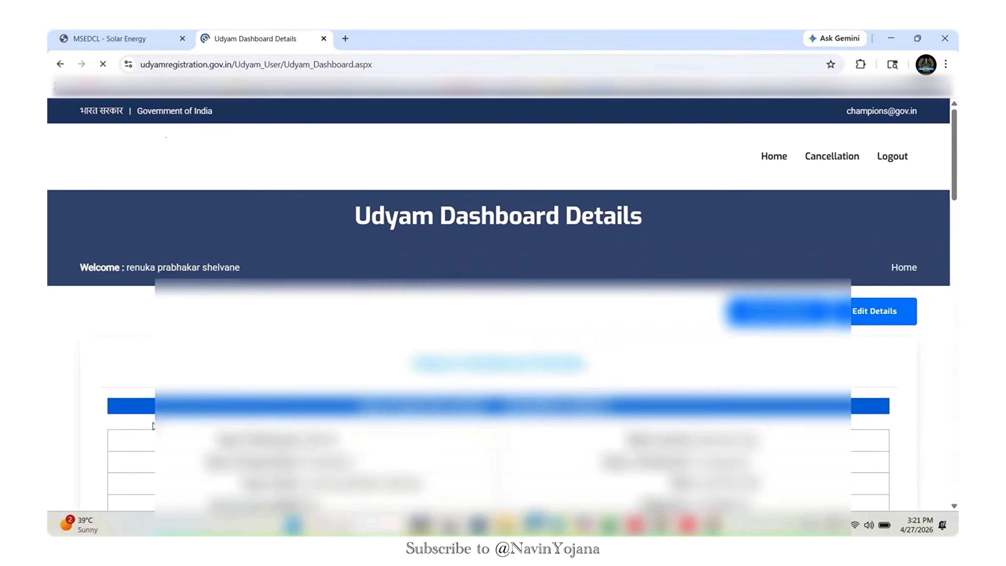
Open the enterprise's Udyam Registration Certificate print page via Print Certificate on the dashboard
scroll(499, 317, down, 5)
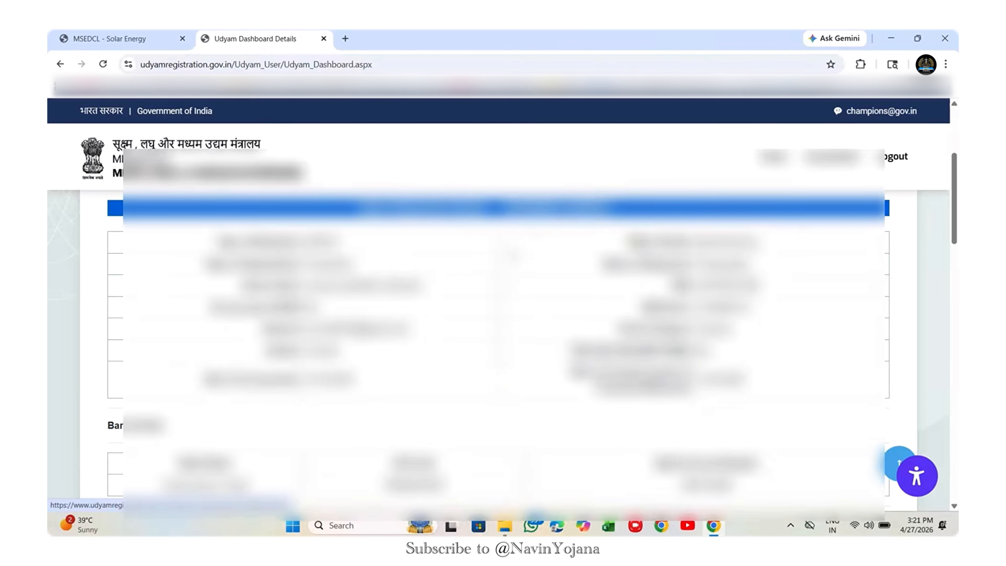
scroll(784, 174, down, 5)
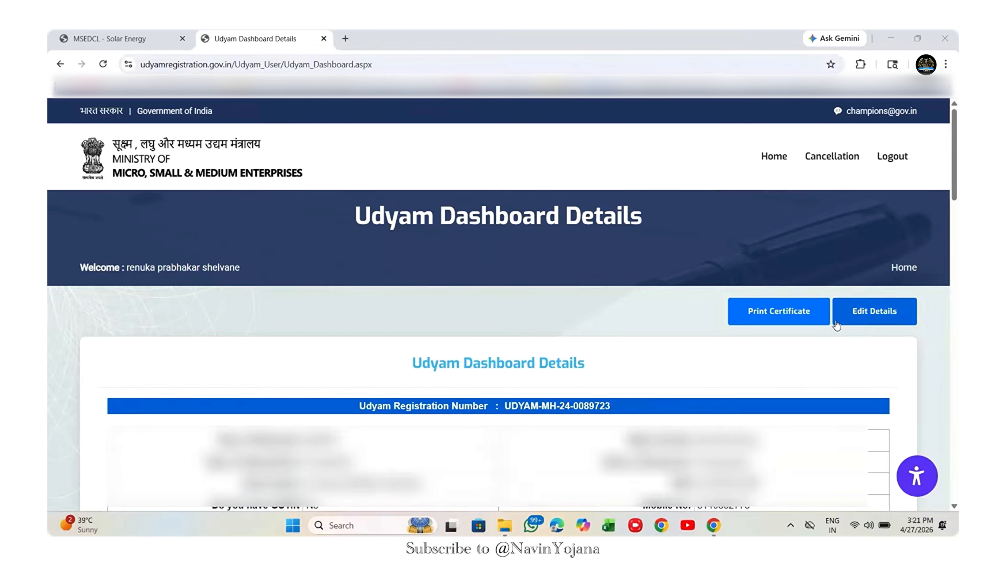
click(780, 312)
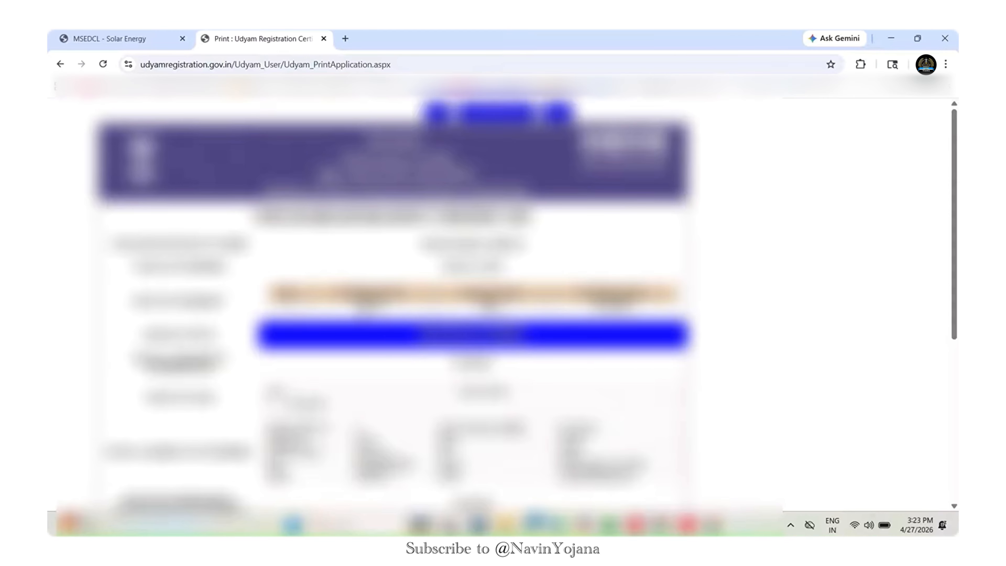
scroll(396, 301, down, 7)
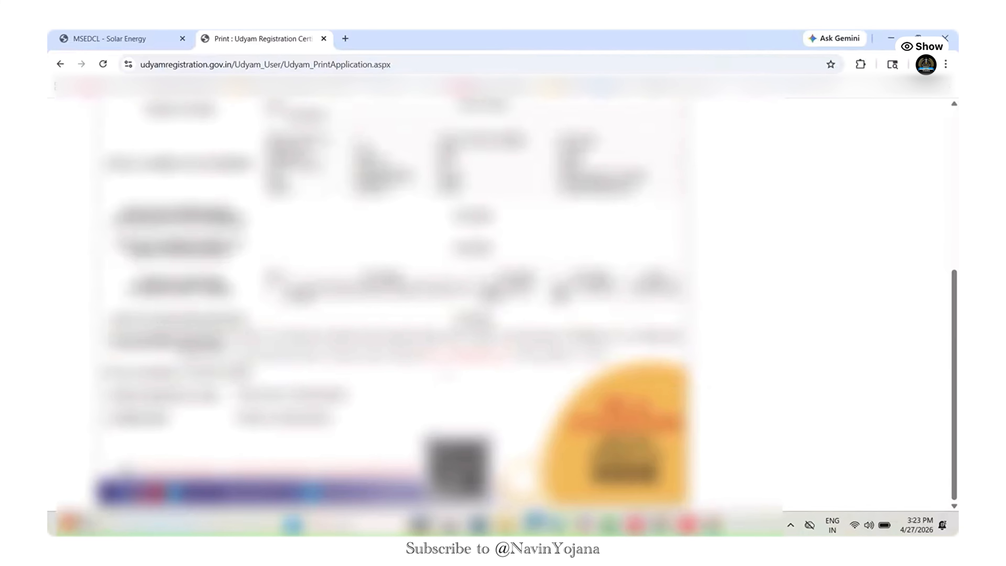
scroll(396, 302, up, 7)
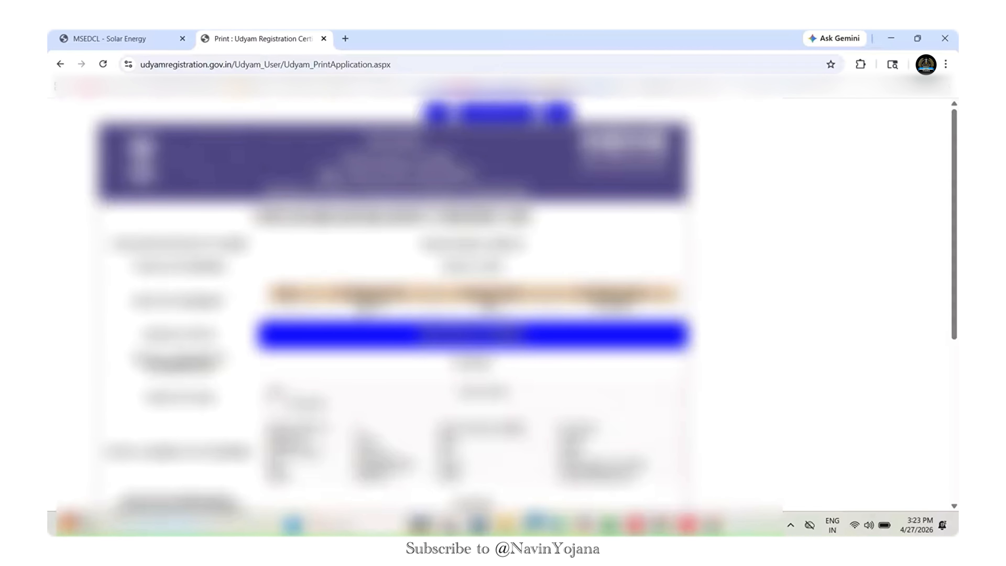
scroll(396, 301, down, 3)
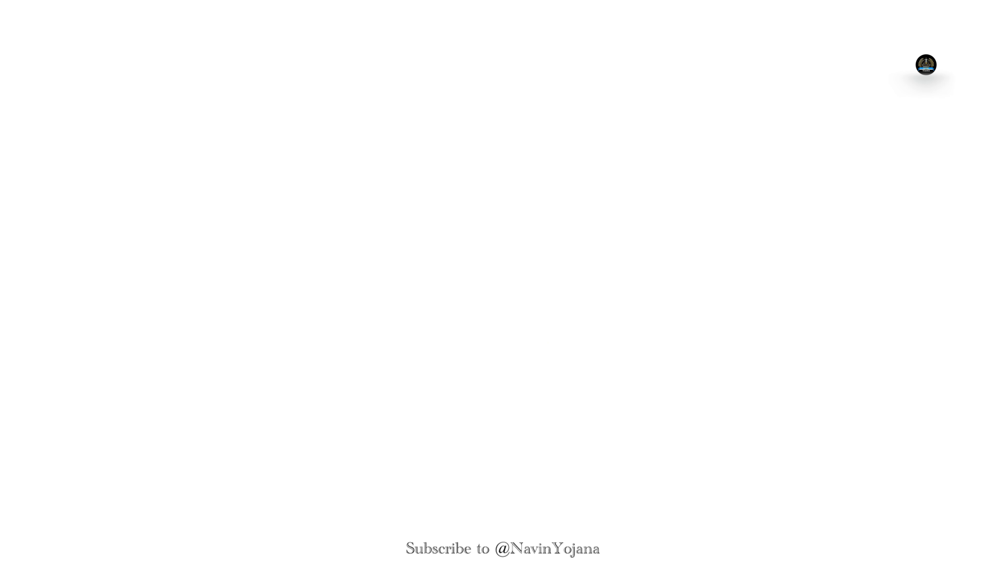